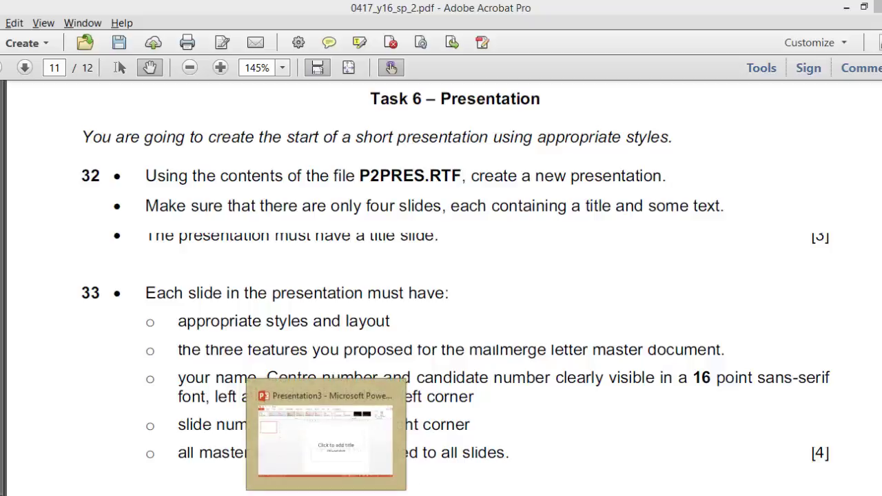
# - Import slides from the P2PRES.rtf outline after the blank title slide
pyautogui.click(375, 432)
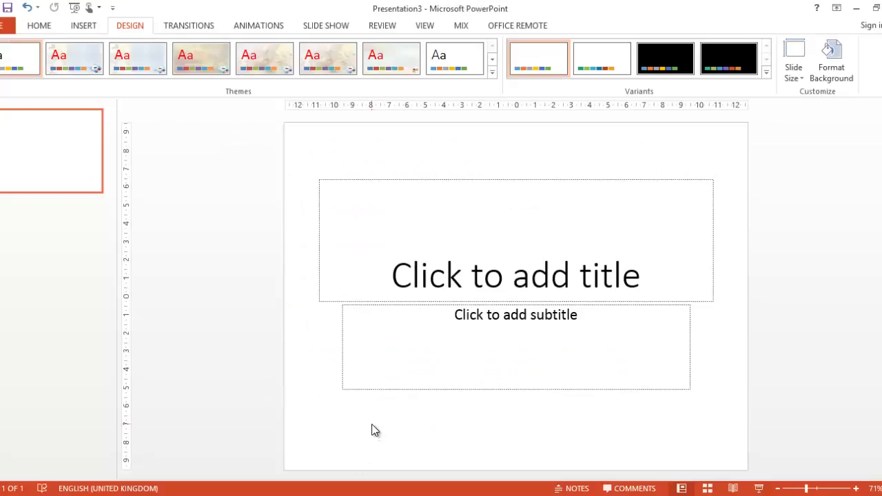
pyautogui.hotkey('alt', 'Tab')
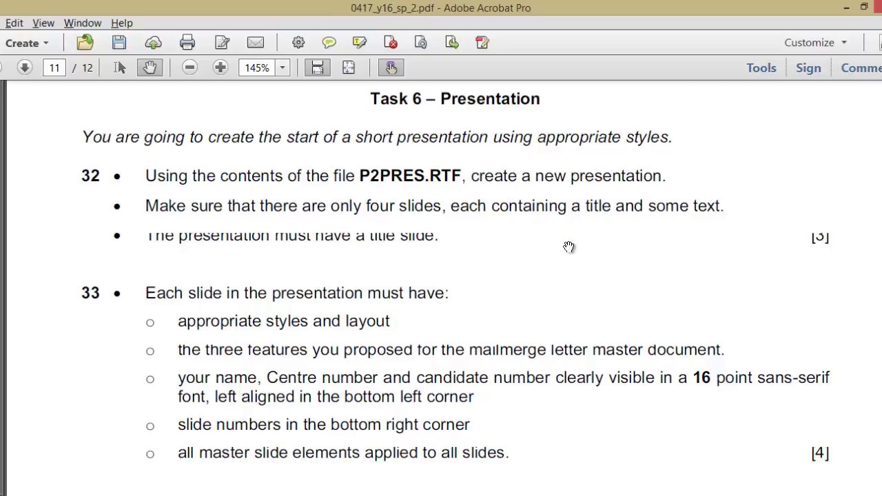
pyautogui.hotkey('alt', 'Tab')
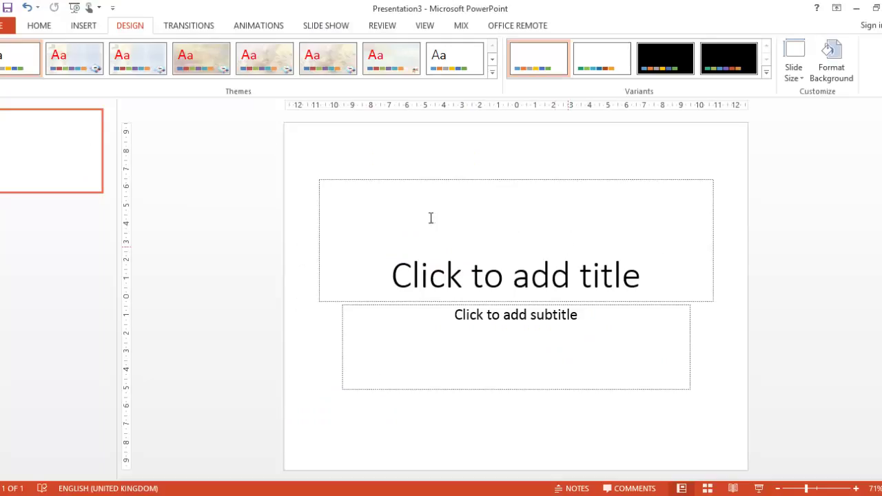
pyautogui.click(35, 27)
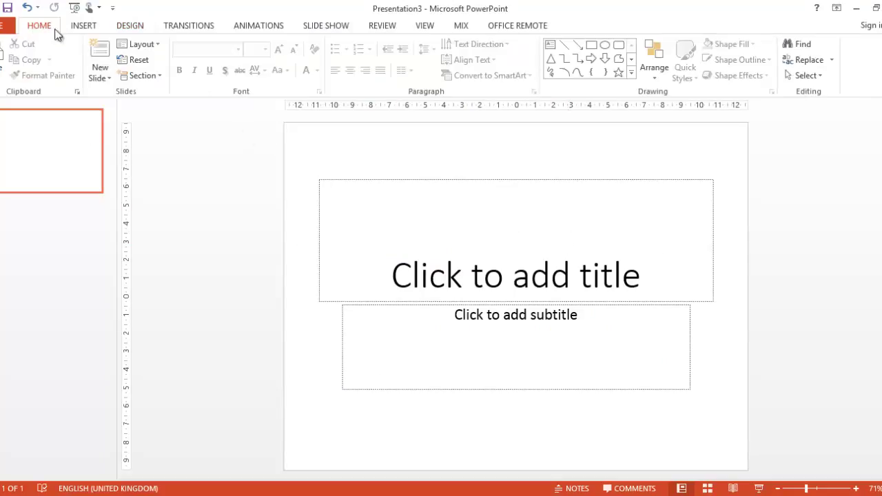
pyautogui.click(104, 78)
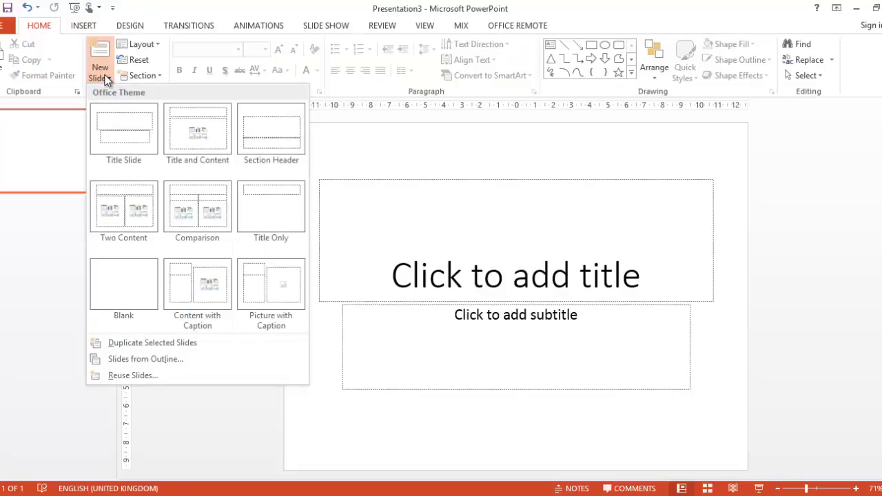
pyautogui.click(143, 360)
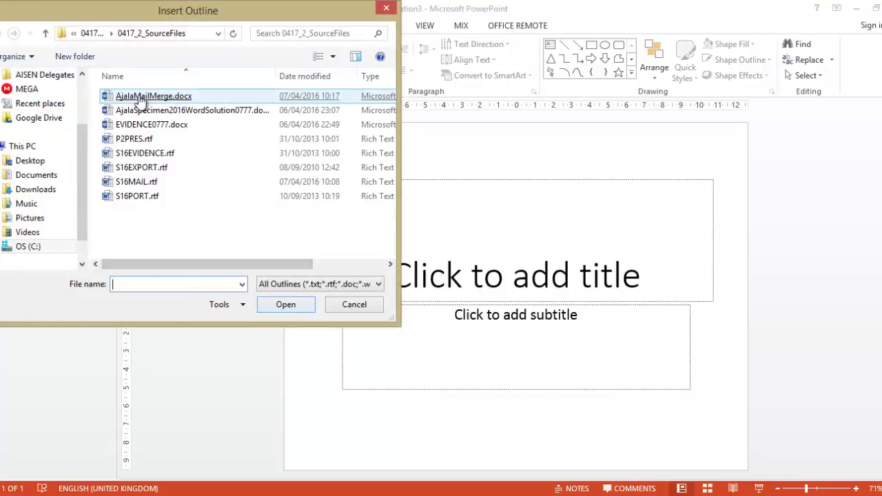
pyautogui.doubleClick(143, 139)
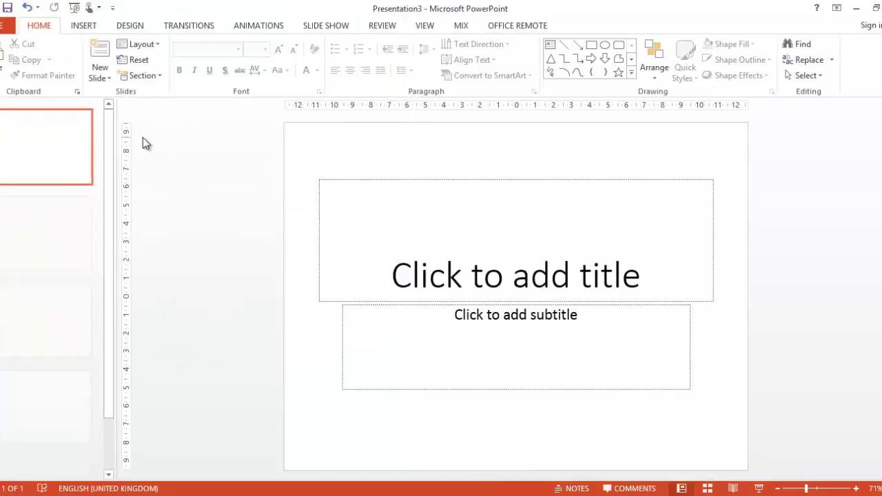
# - Review the imported slides, from the blank title slide through Feature 1–3
pyautogui.click(75, 343)
pyautogui.press('Down')
pyautogui.press('Down')
pyautogui.press('Up')
pyautogui.press('Up')
pyautogui.press('Up')
pyautogui.press('Up')
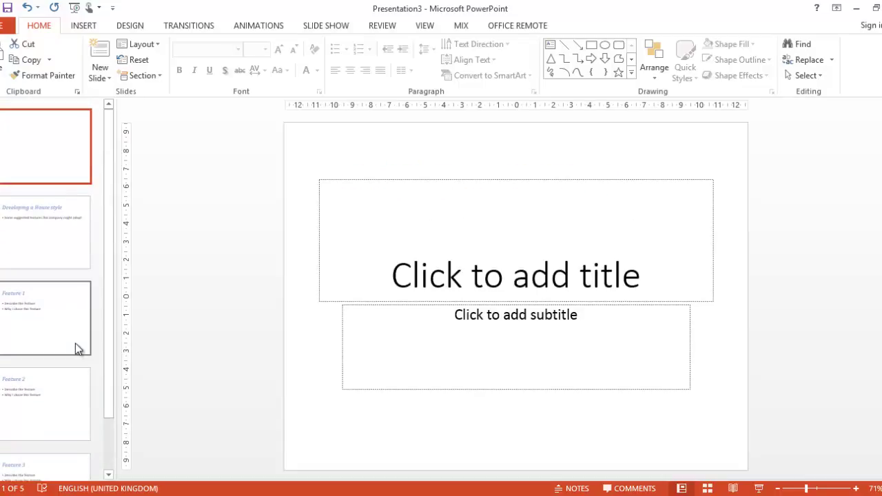
pyautogui.press('Down')
pyautogui.press('Down')
pyautogui.press('Down')
pyautogui.press('Down')
pyautogui.press('Up')
pyautogui.press('Up')
pyautogui.press('Up')
pyautogui.press('Up')
pyautogui.press('Down')
pyautogui.press('Up')
# - Delete the blank first slide from the presentation
pyautogui.rightClick(31, 146)
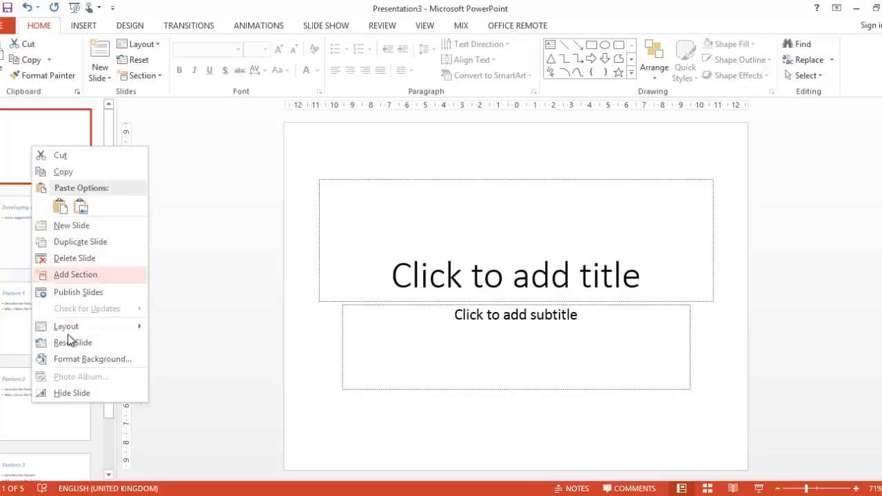
pyautogui.click(68, 259)
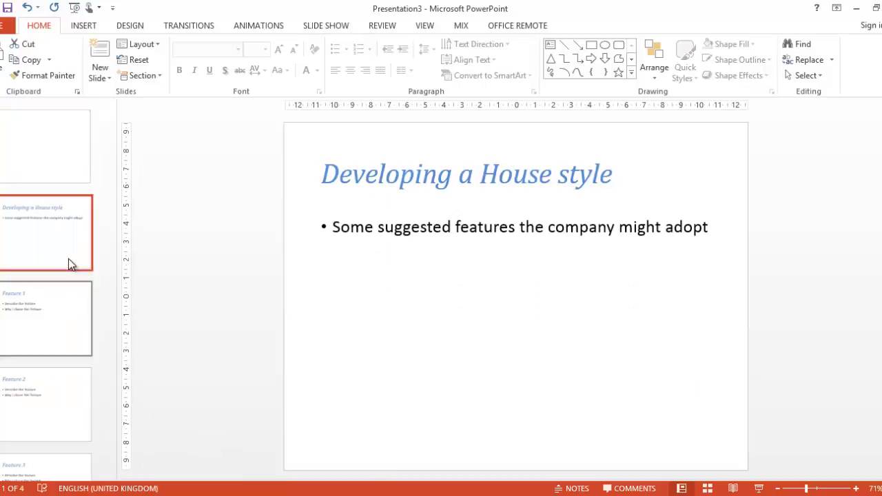
pyautogui.click(60, 437)
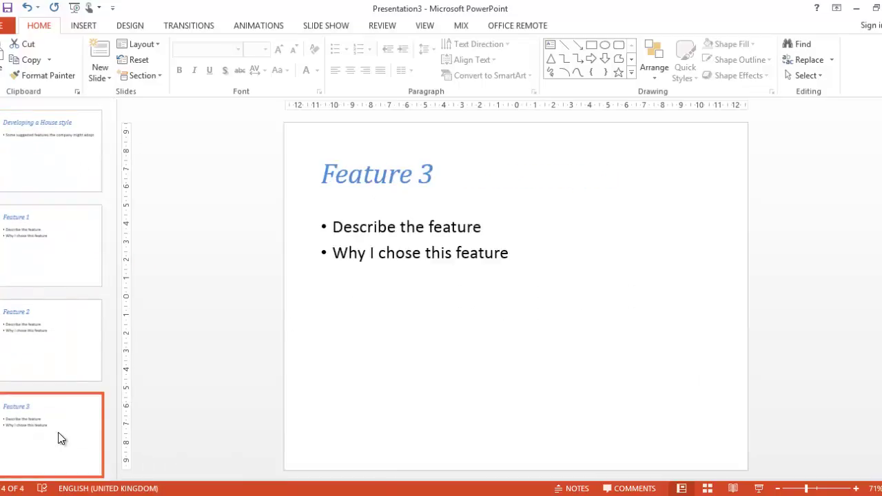
# - Apply the Title Slide layout to the 'Developing a House style' slide
pyautogui.hotkey('alt', 'Tab')
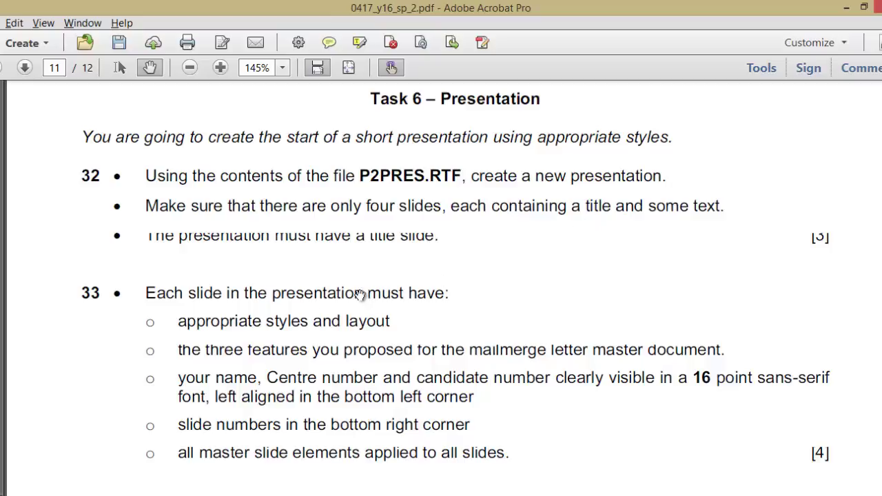
pyautogui.hotkey('alt', 'Tab')
pyautogui.click(92, 160)
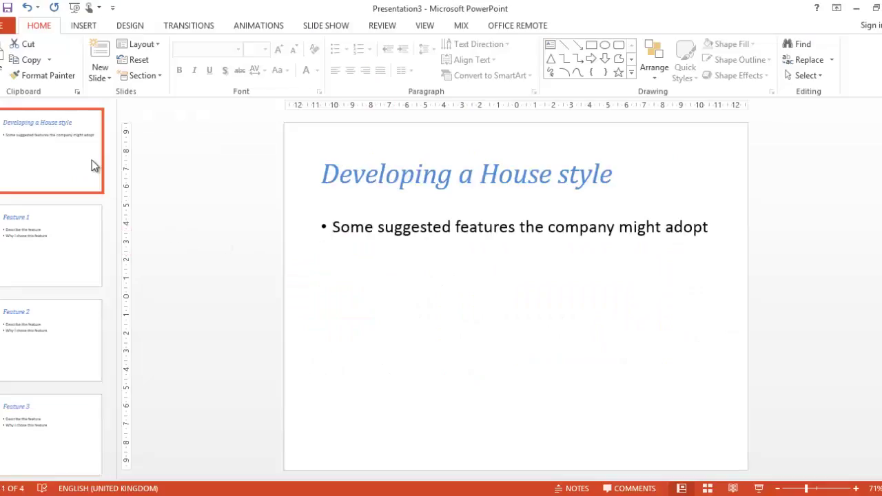
pyautogui.rightClick(31, 158)
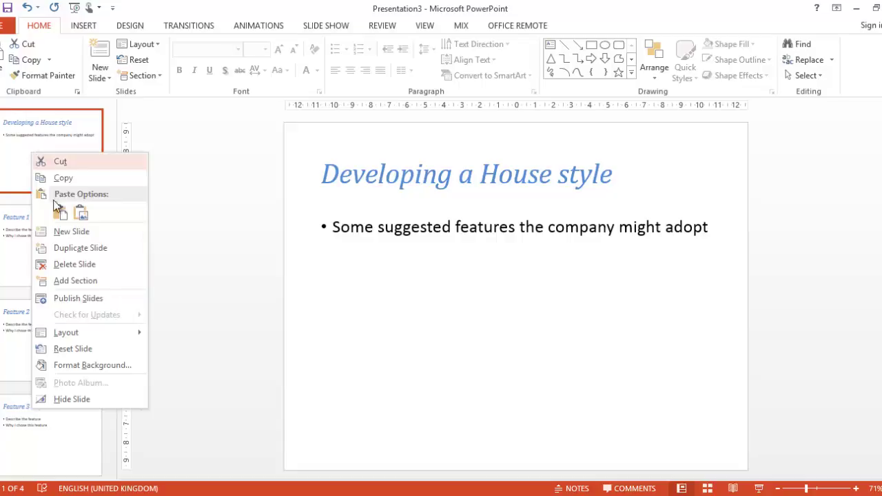
pyautogui.moveTo(127, 333)
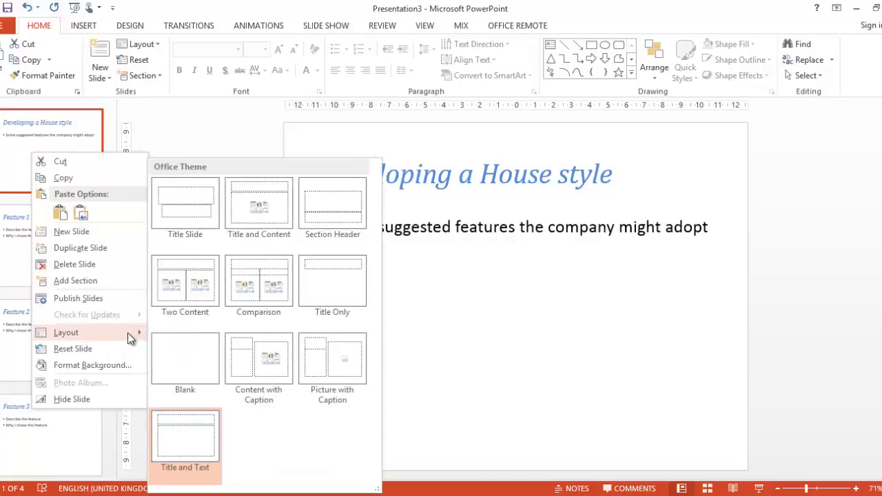
pyautogui.click(187, 214)
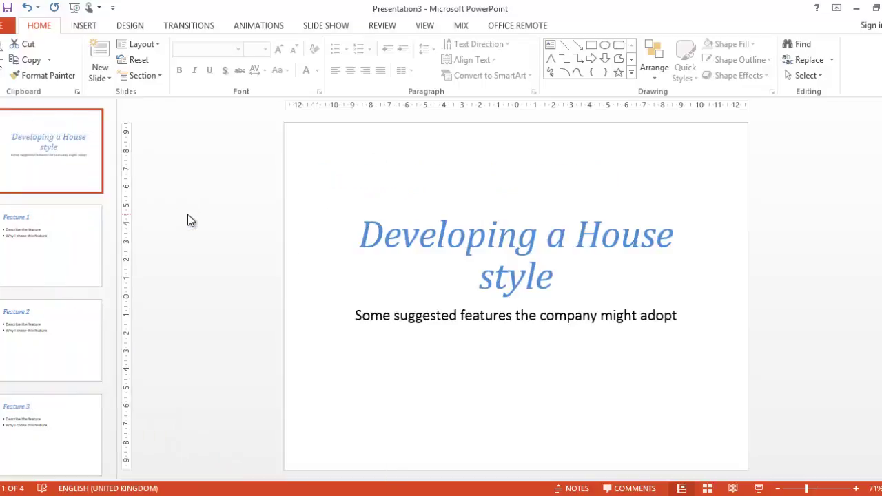
# - Read question 34 in the task PDF, then go back to the four-slide presentation
pyautogui.hotkey('alt', 'Tab')
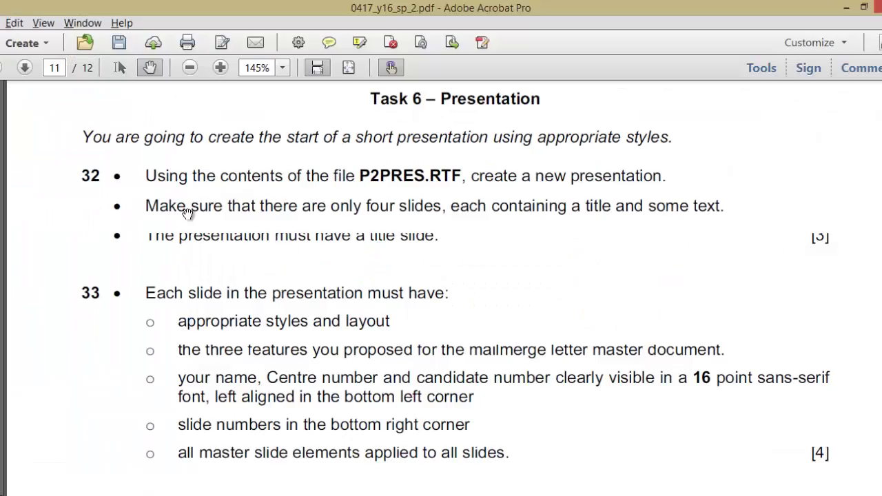
pyautogui.scroll(-3, 243, 233)
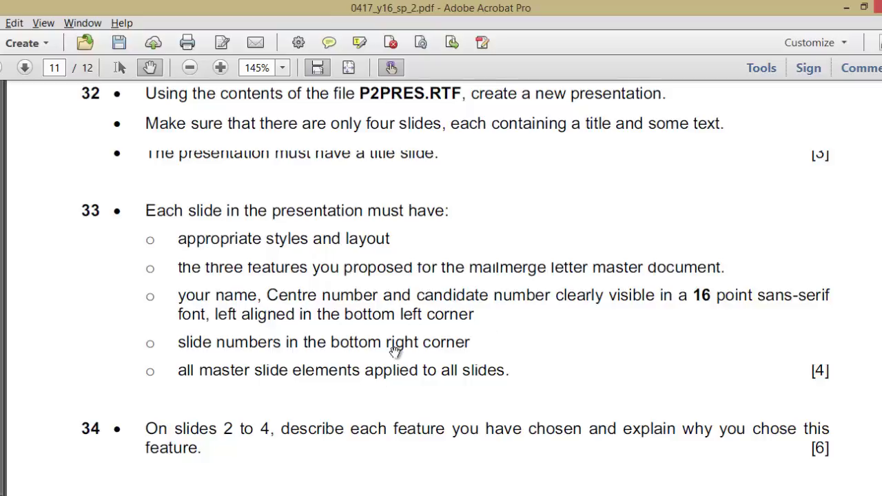
pyautogui.hotkey('alt', 'Tab')
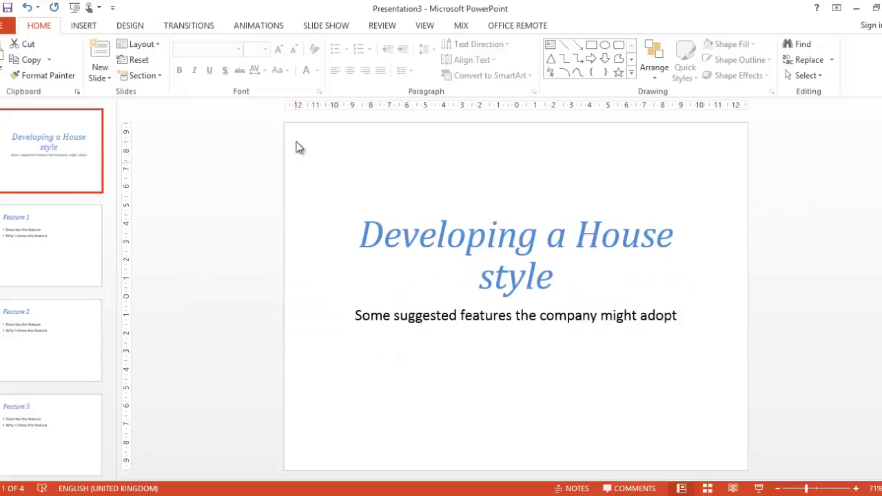
# - Open Slide Master view and select the top master slide
pyautogui.click(424, 26)
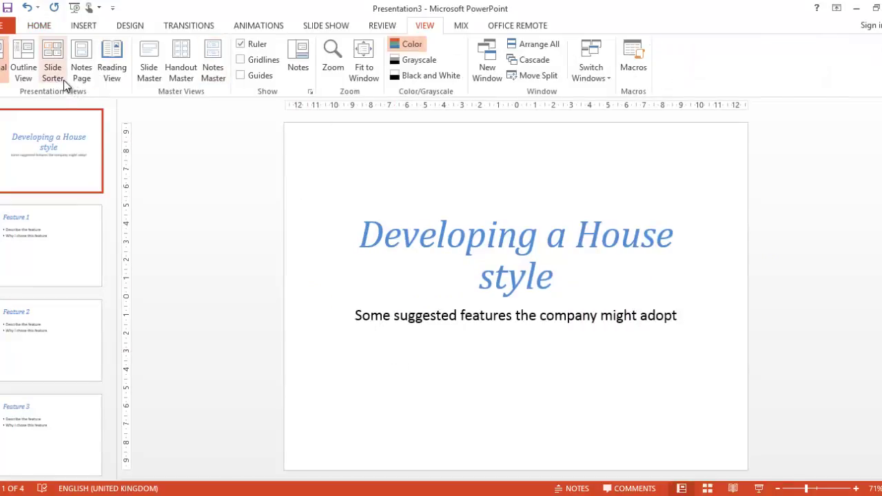
pyautogui.click(144, 75)
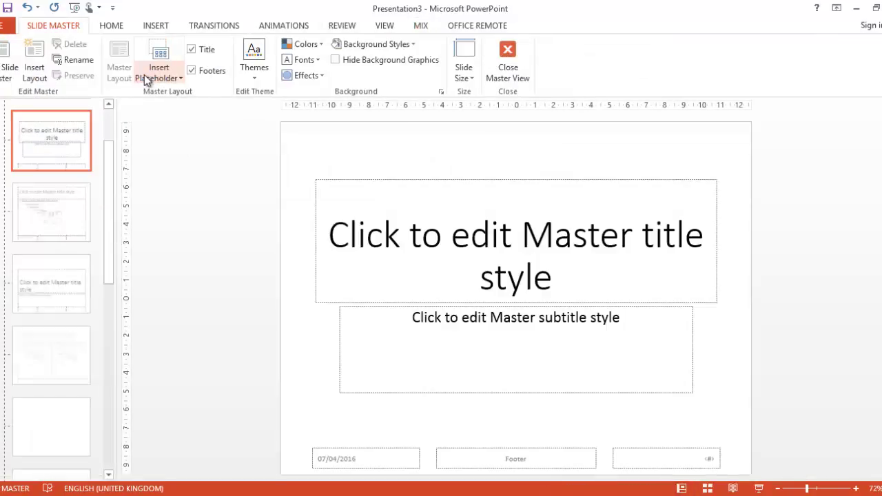
pyautogui.moveTo(108, 177); pyautogui.dragTo(108, 107)
pyautogui.click(71, 137)
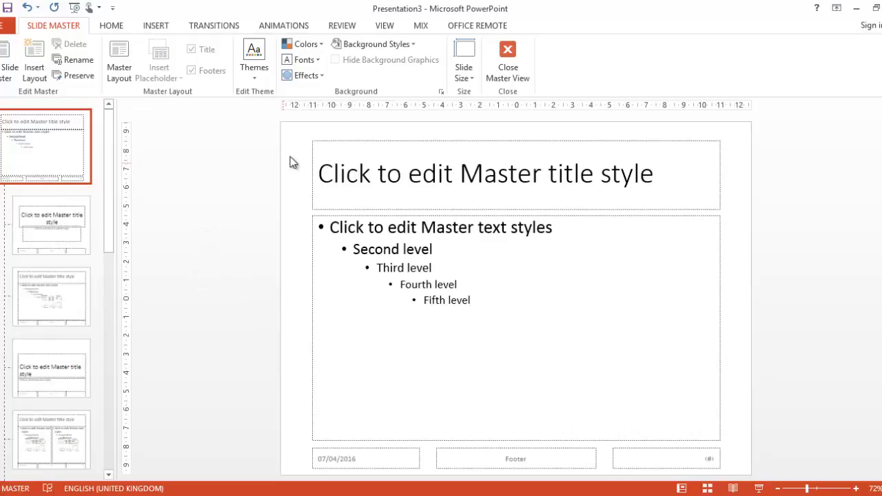
# - Delete the master's title and text placeholders, keeping only the footer boxes
pyautogui.click(329, 143)
pyautogui.press('Delete')
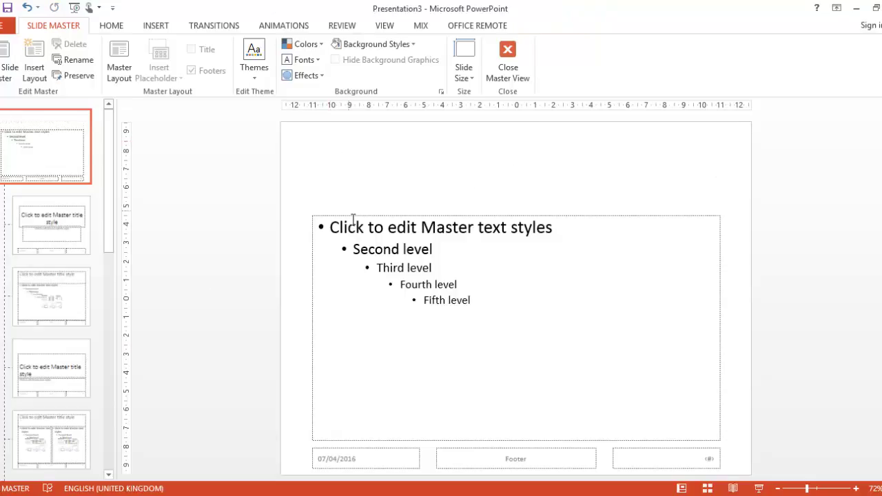
pyautogui.click(353, 217)
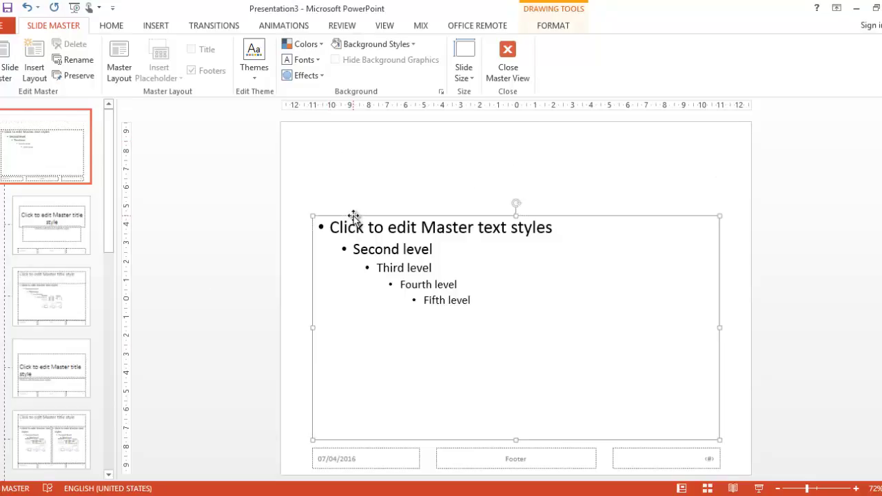
pyautogui.press('Delete')
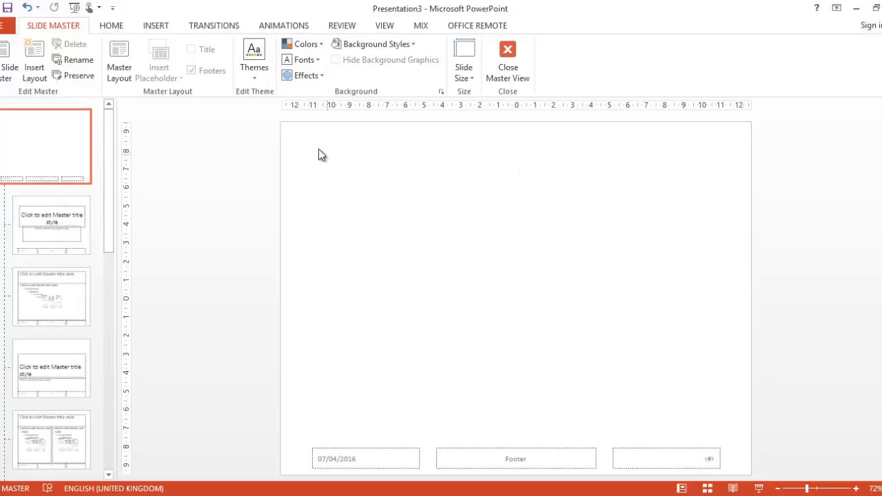
# - Insert StarCarBanner.png into the slide master and drag it to the top edge
pyautogui.click(159, 29)
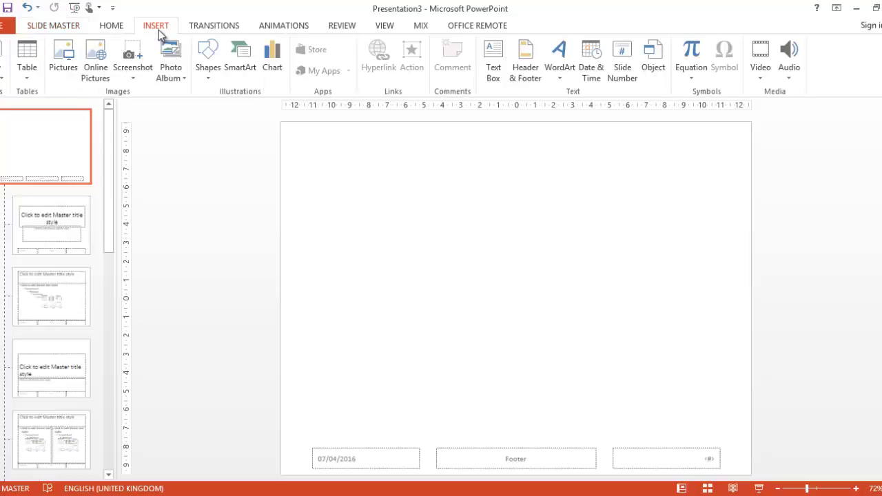
pyautogui.click(71, 72)
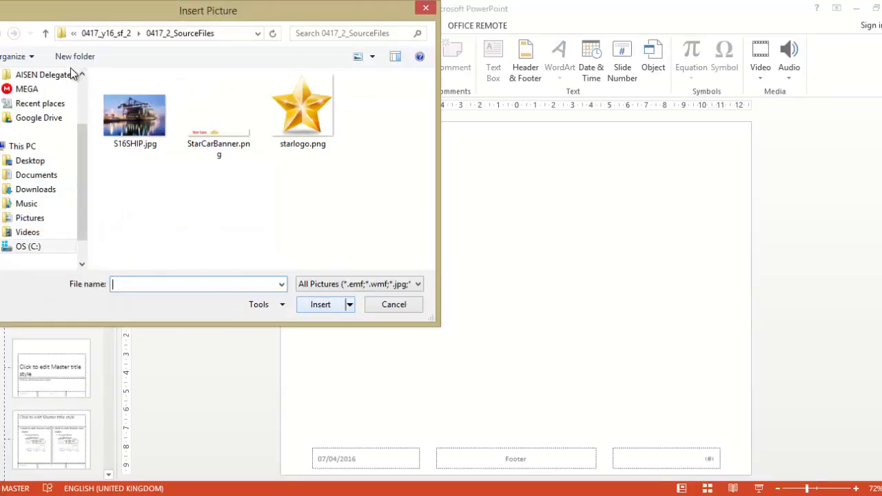
pyautogui.doubleClick(224, 152)
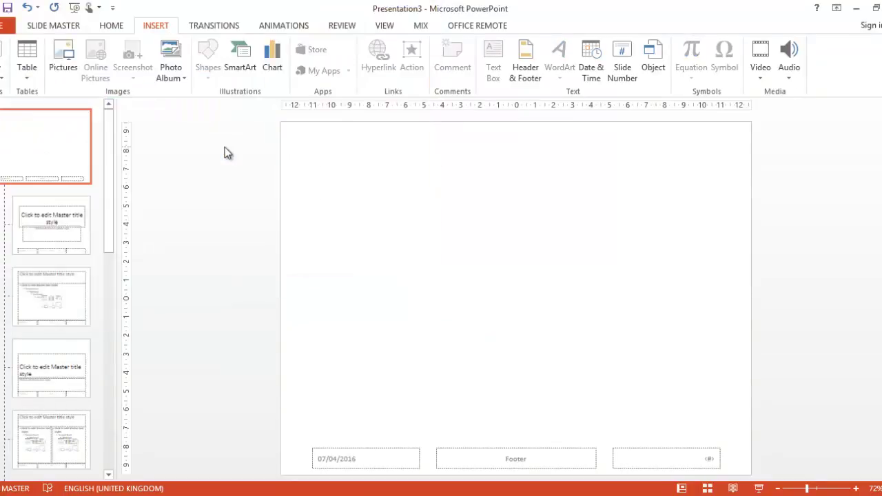
pyautogui.moveTo(446, 296); pyautogui.dragTo(438, 134)
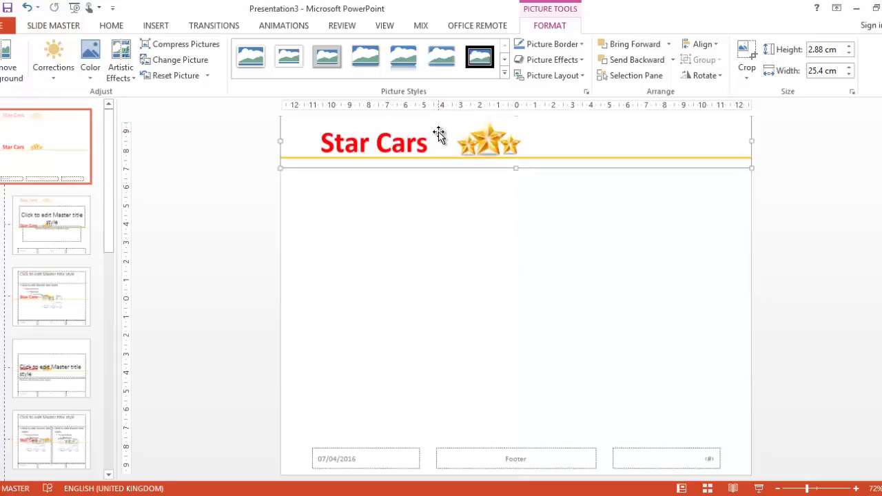
pyautogui.click(54, 238)
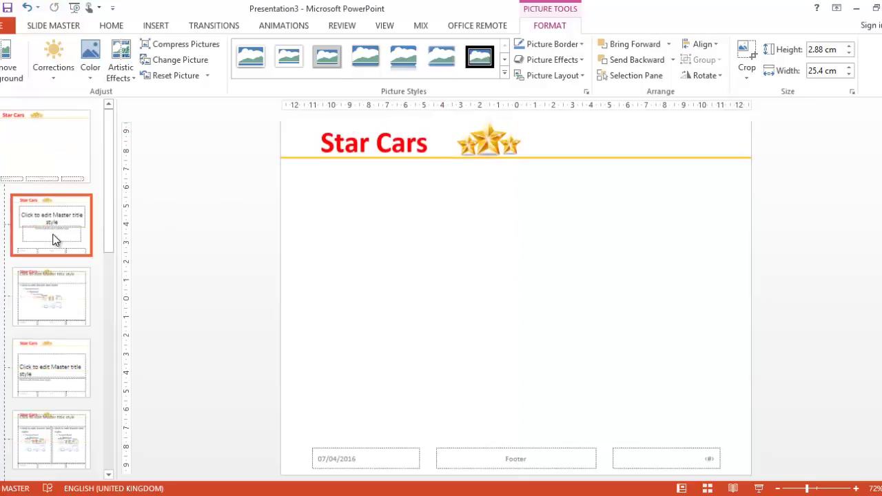
# - On the Title and Content layout, lower the text box and title below the Star Cars logo
pyautogui.click(50, 290)
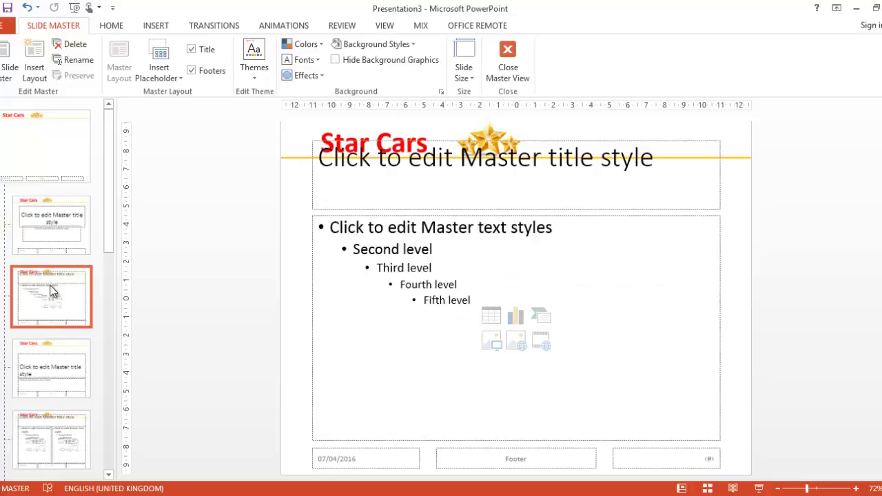
pyautogui.click(388, 215)
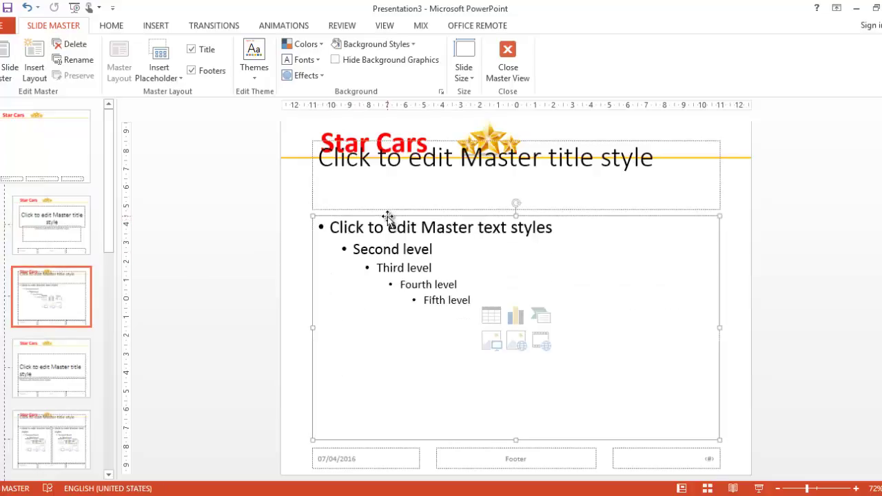
pyautogui.moveTo(518, 213); pyautogui.dragTo(518, 229)
pyautogui.click(513, 211)
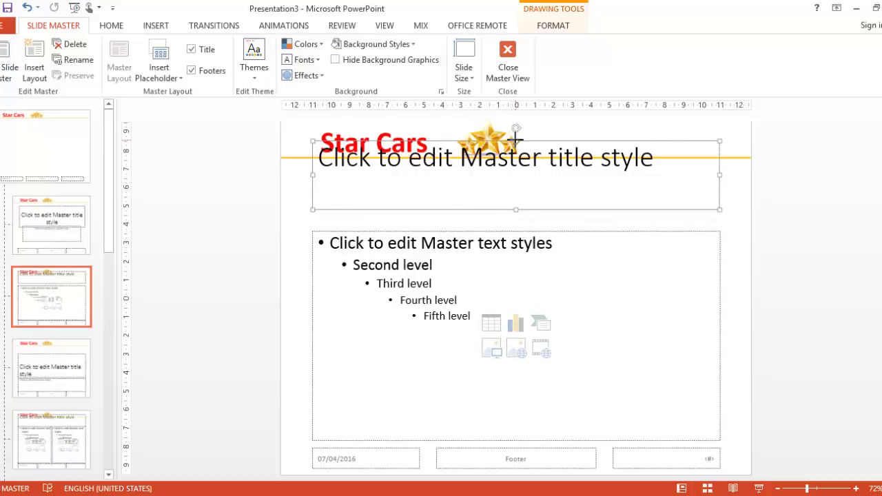
pyautogui.moveTo(516, 141); pyautogui.dragTo(521, 165)
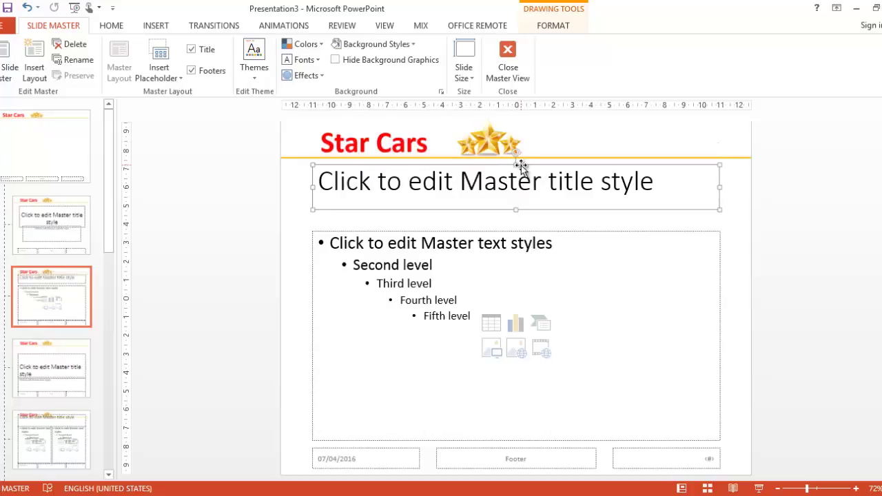
# - Close Master View and check the banner on the title and Feature 1 slides
pyautogui.click(522, 71)
pyautogui.click(75, 262)
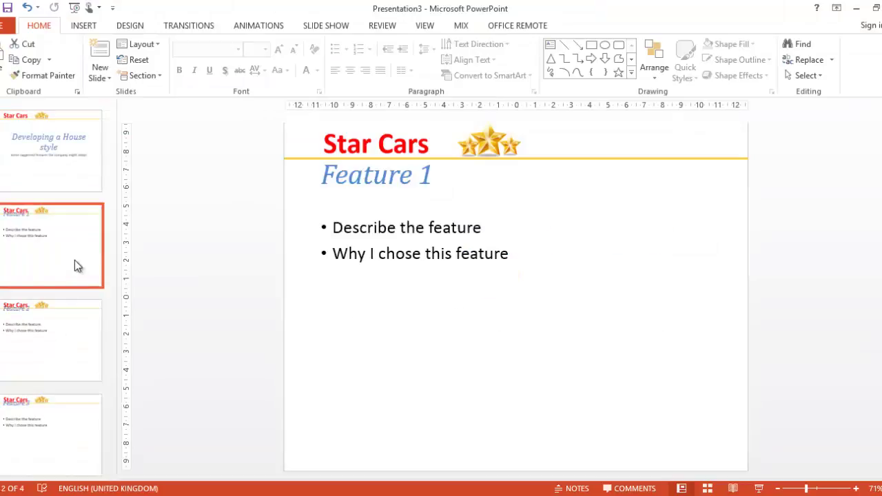
pyautogui.click(69, 181)
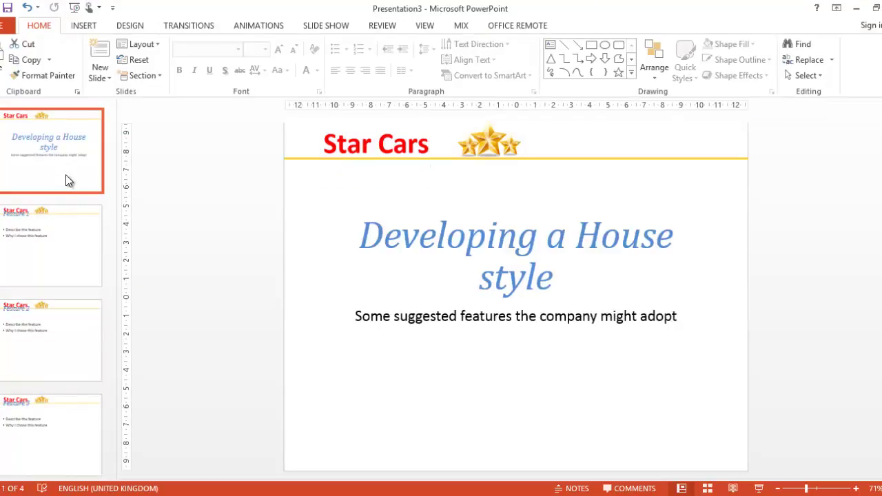
pyautogui.press('Down')
pyautogui.press('Down')
pyautogui.press('Down')
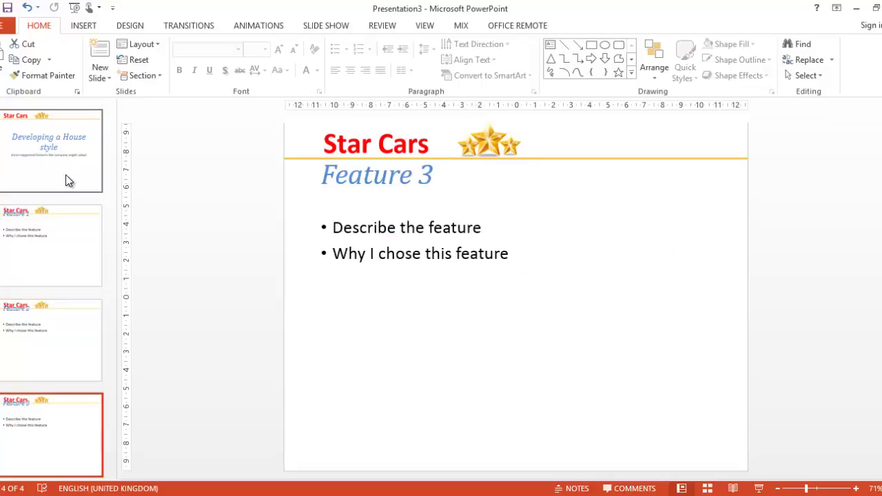
pyautogui.press('Up')
pyautogui.press('Up')
pyautogui.press('Up')
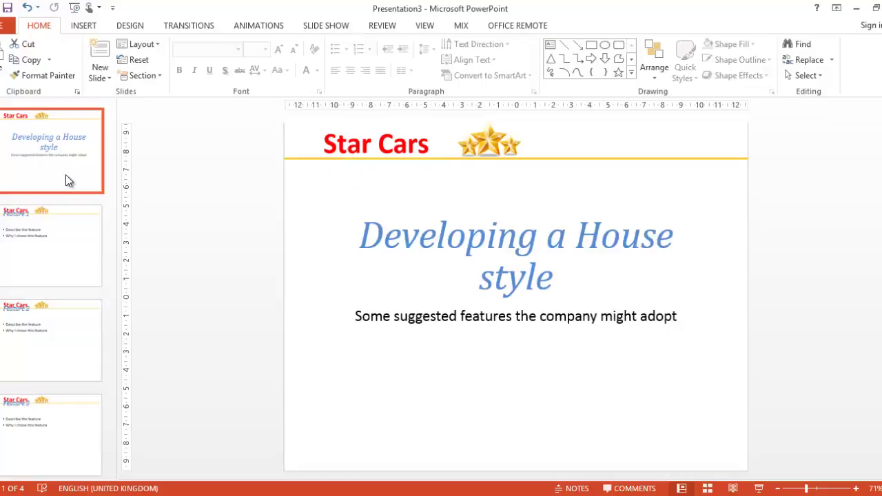
pyautogui.press('Down')
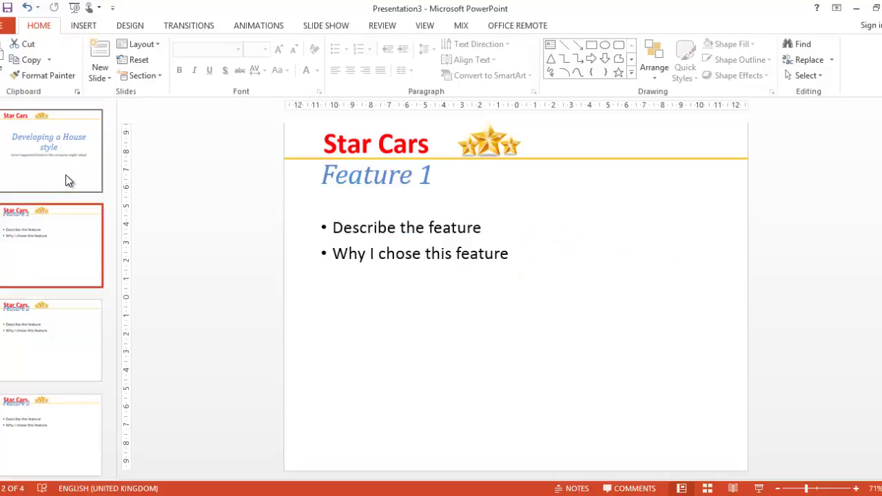
pyautogui.click(325, 167)
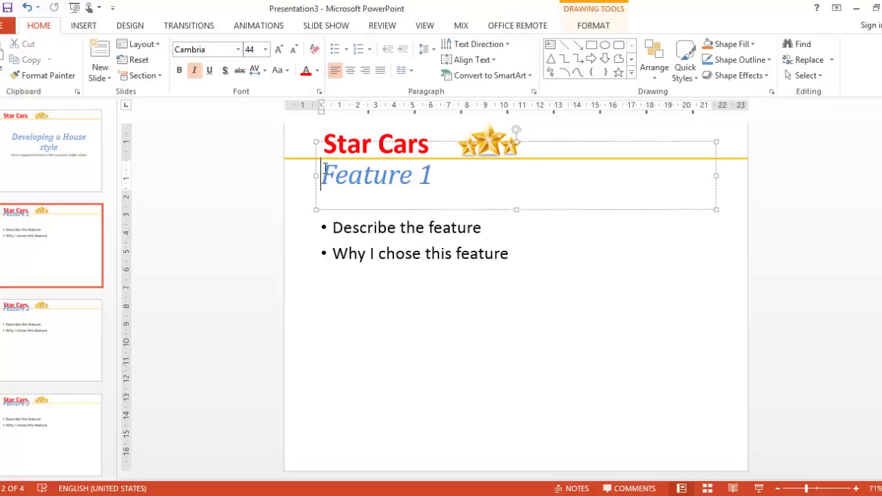
pyautogui.click(65, 241)
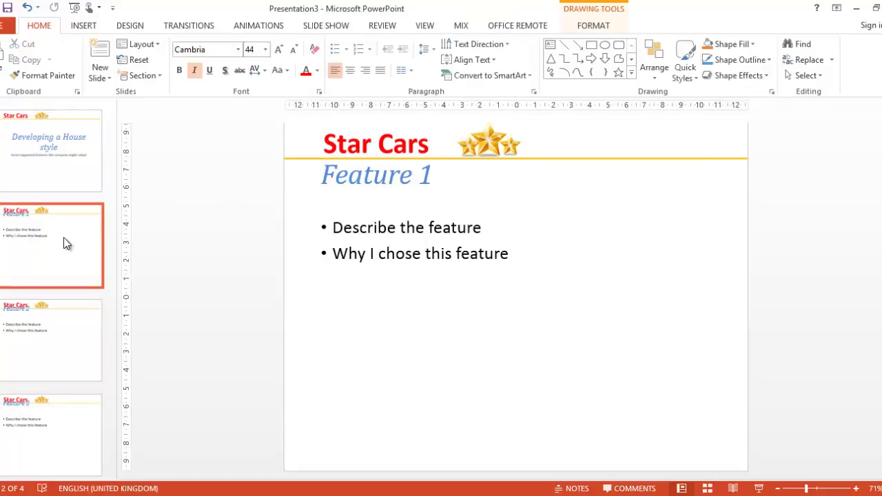
# - In Slide Master, move the last layout's title below the logo and nudge its text box lower
pyautogui.click(425, 26)
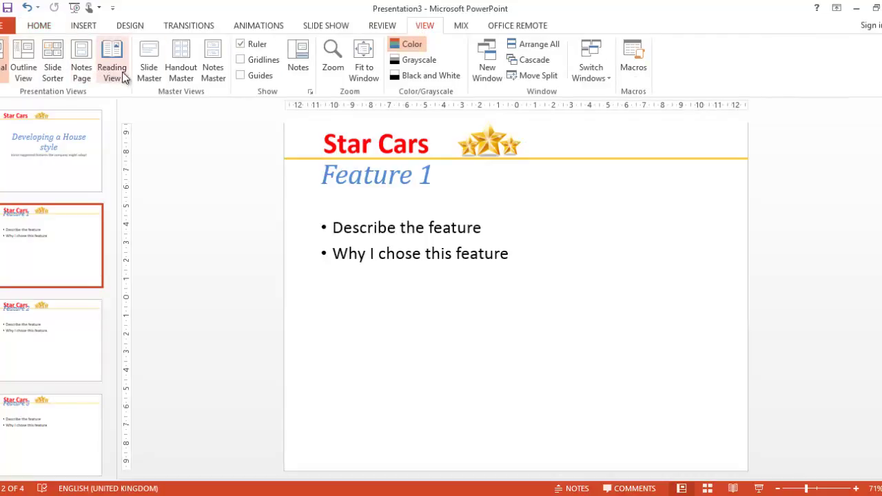
pyautogui.click(146, 71)
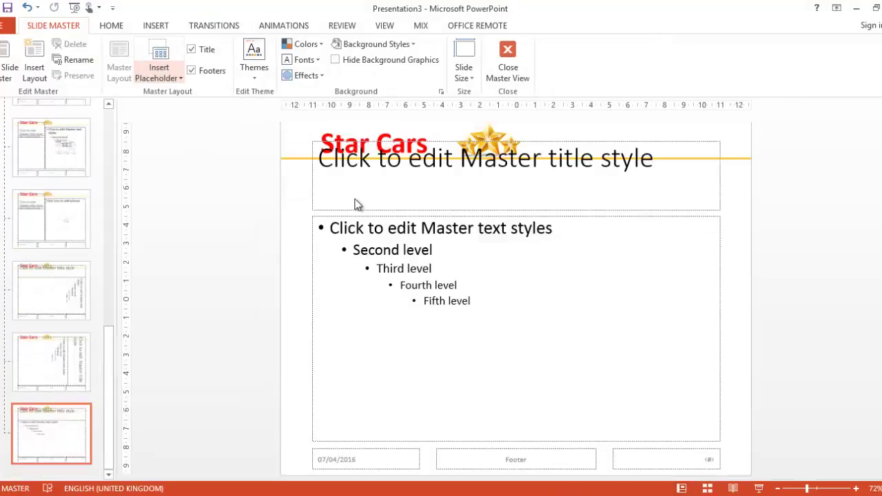
pyautogui.click(377, 208)
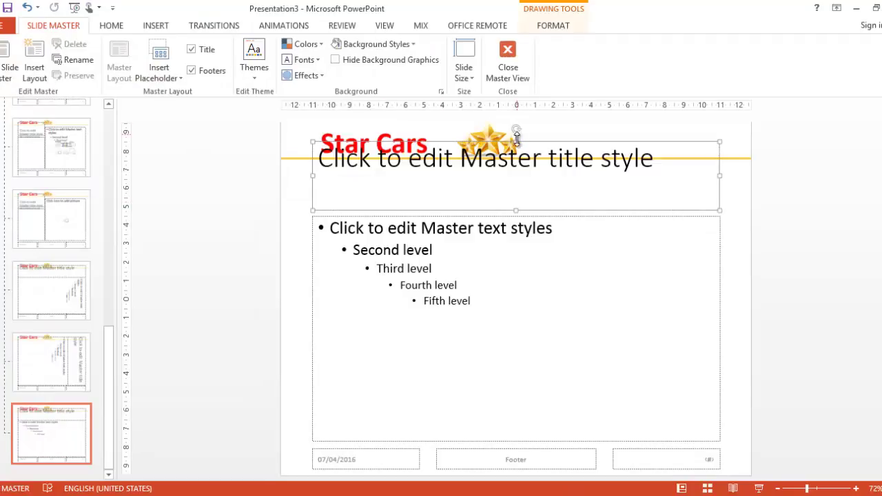
pyautogui.moveTo(514, 159); pyautogui.dragTo(515, 187)
pyautogui.click(507, 228)
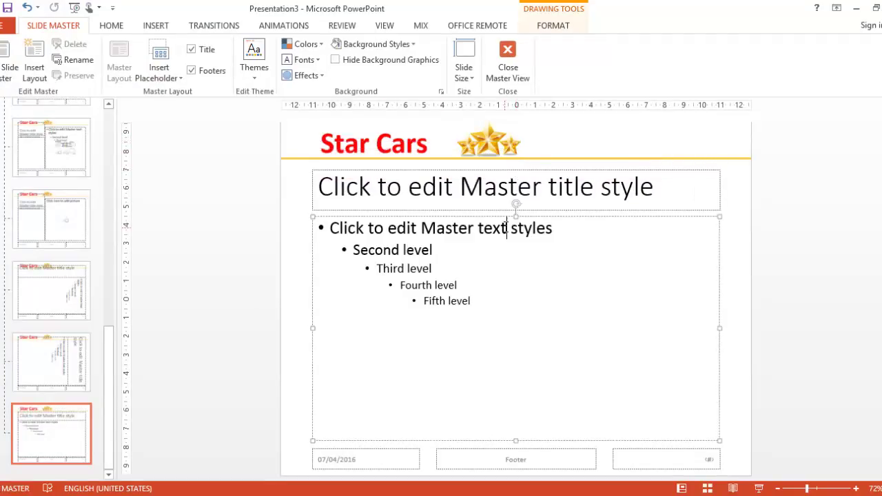
pyautogui.moveTo(514, 220)
pyautogui.mouseDown()
pyautogui.moveTo(516, 229)
pyautogui.moveTo(516, 211)
pyautogui.moveTo(516, 219)
pyautogui.mouseUp()
# - Close Master View and check the Feature 2, Feature 3 and title slides
pyautogui.click(516, 210)
pyautogui.click(507, 69)
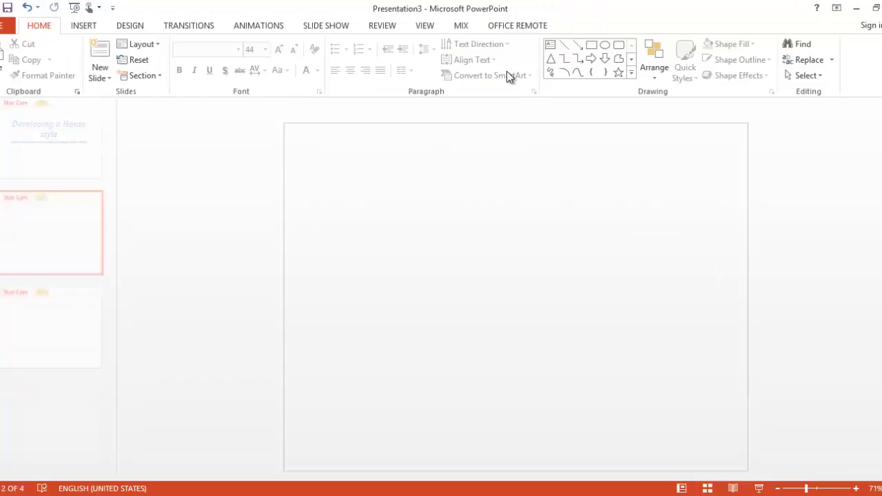
pyautogui.click(60, 319)
pyautogui.click(354, 190)
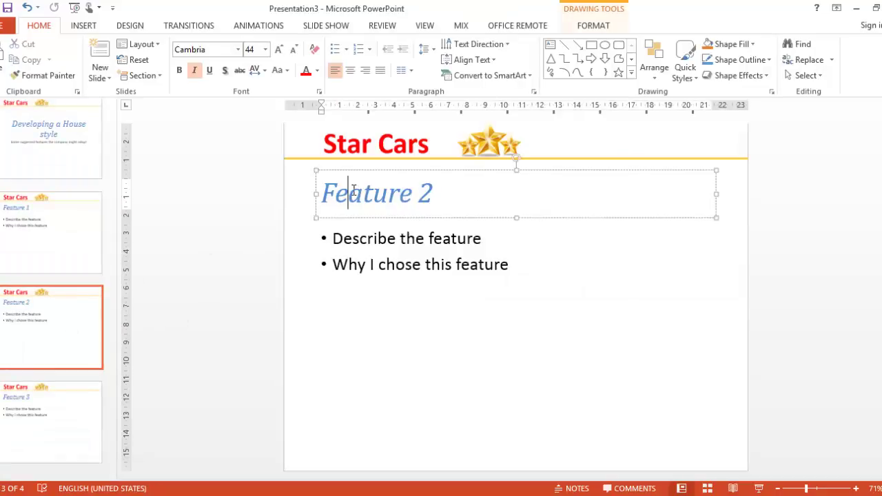
pyautogui.click(64, 420)
pyautogui.click(366, 190)
pyautogui.click(70, 143)
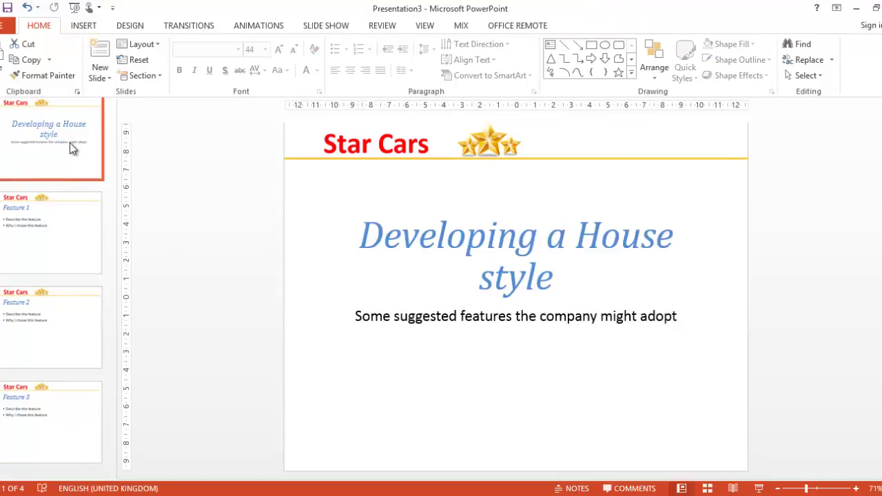
pyautogui.hotkey('alt', 'Tab')
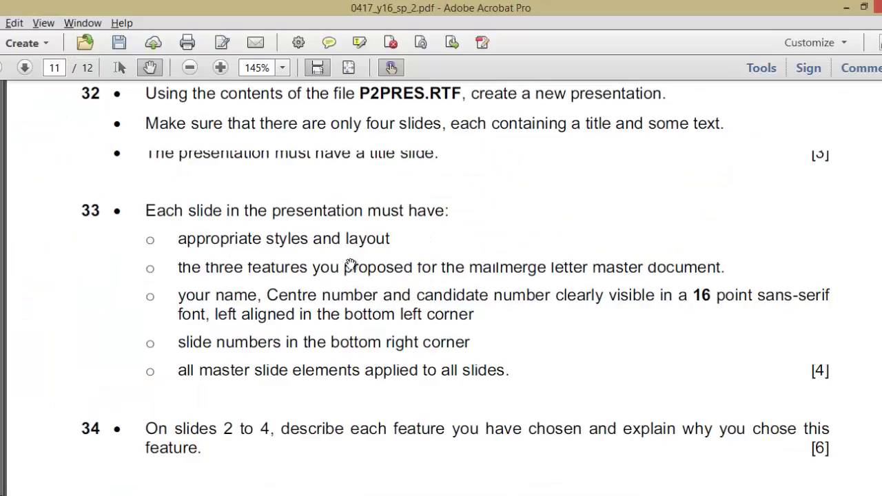
# - Scroll the task PDF to items 33–35, then return to PowerPoint
pyautogui.scroll(-2, 351, 245)
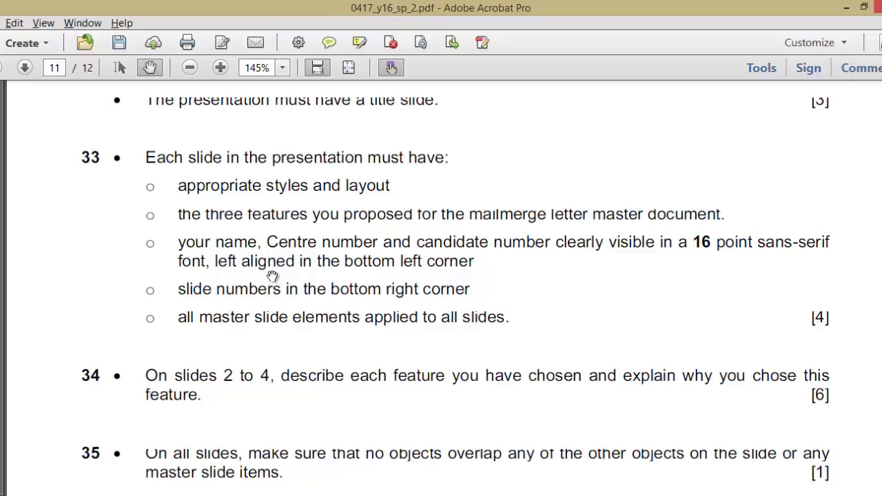
pyautogui.hotkey('alt', 'Tab')
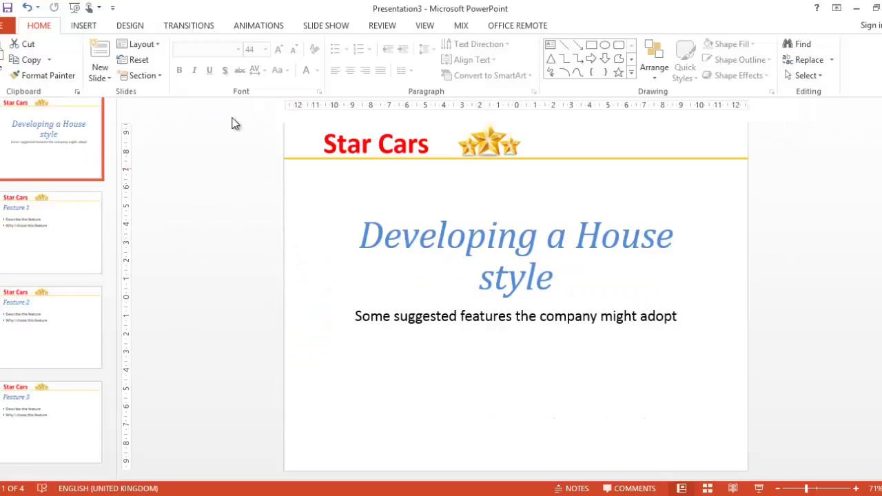
# - Add slide numbers and a footer with the candidate's name, centre and candidate numbers to all slides
pyautogui.click(89, 26)
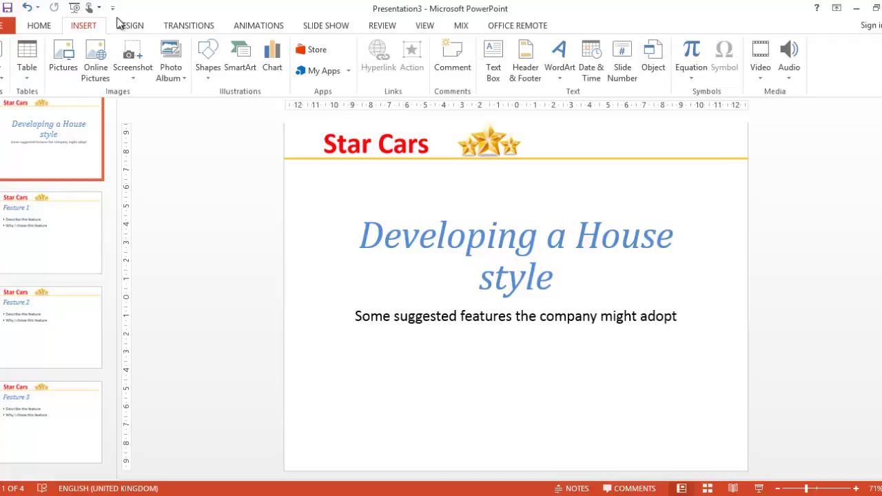
pyautogui.click(524, 70)
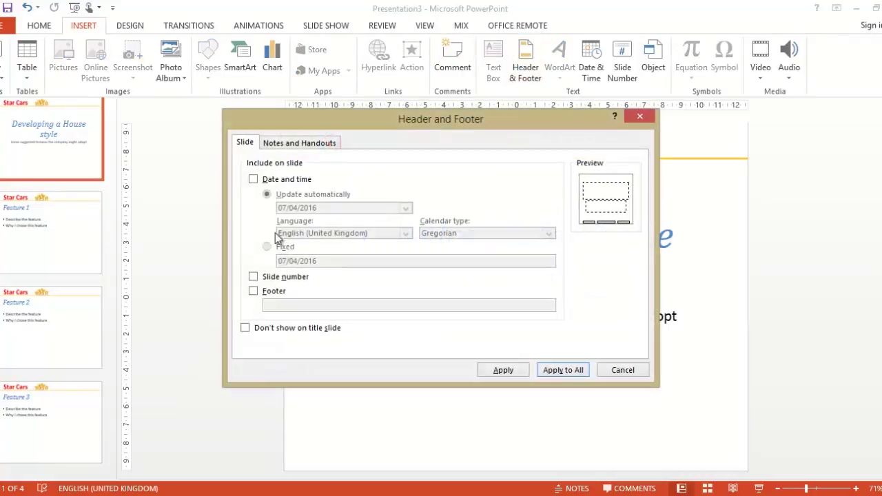
pyautogui.click(266, 295)
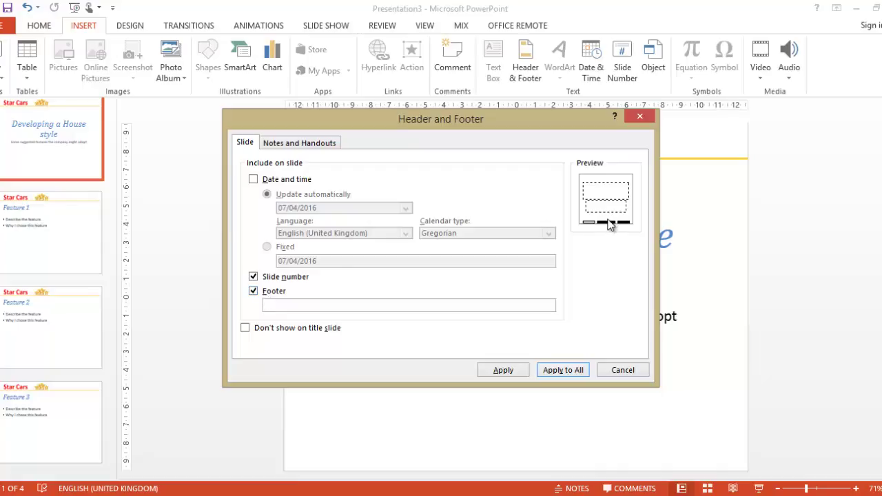
pyautogui.click(304, 143)
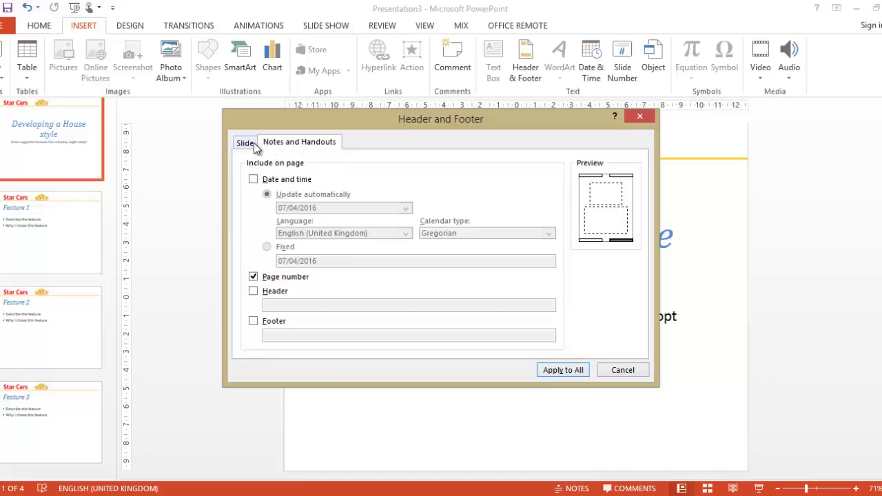
pyautogui.click(249, 143)
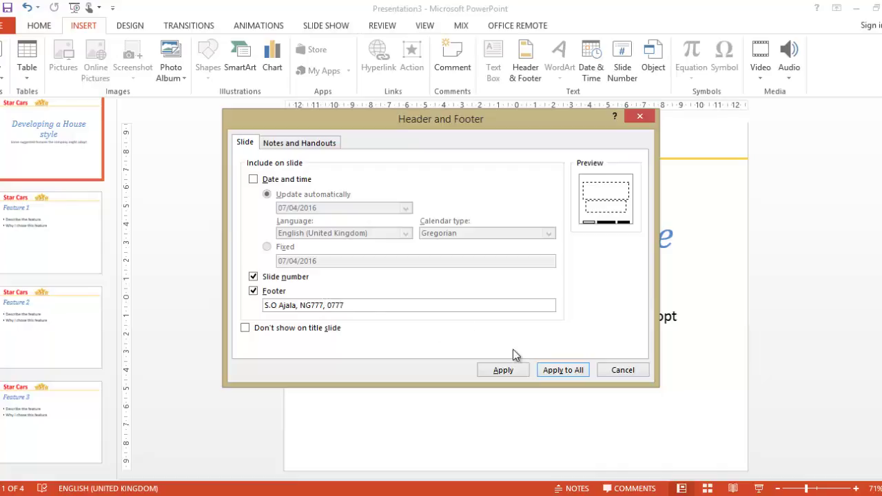
pyautogui.click(562, 372)
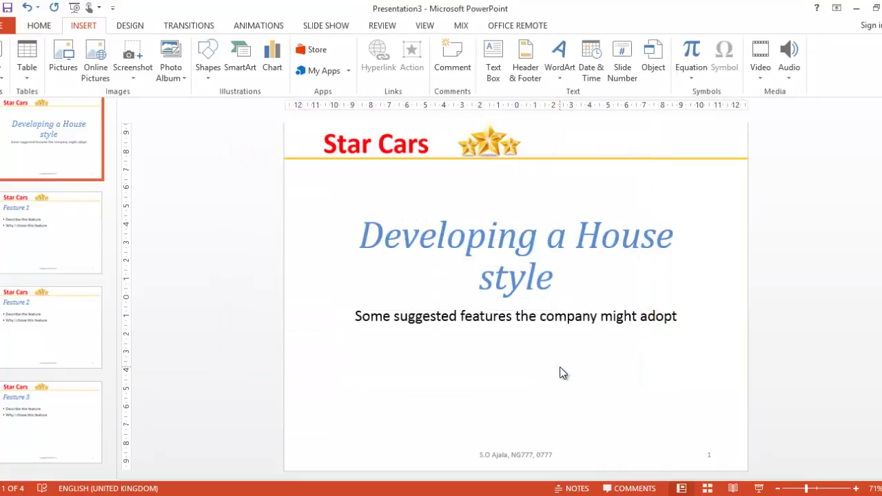
pyautogui.hotkey('alt', 'Tab')
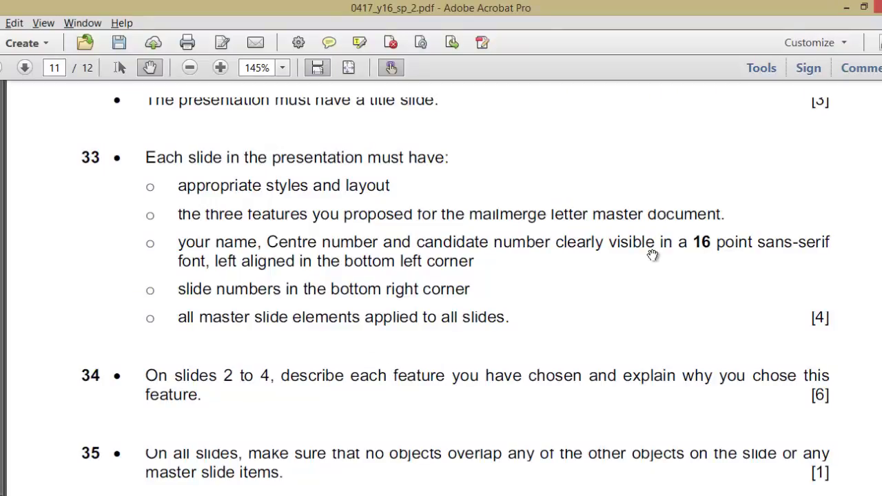
pyautogui.hotkey('alt', 'Tab')
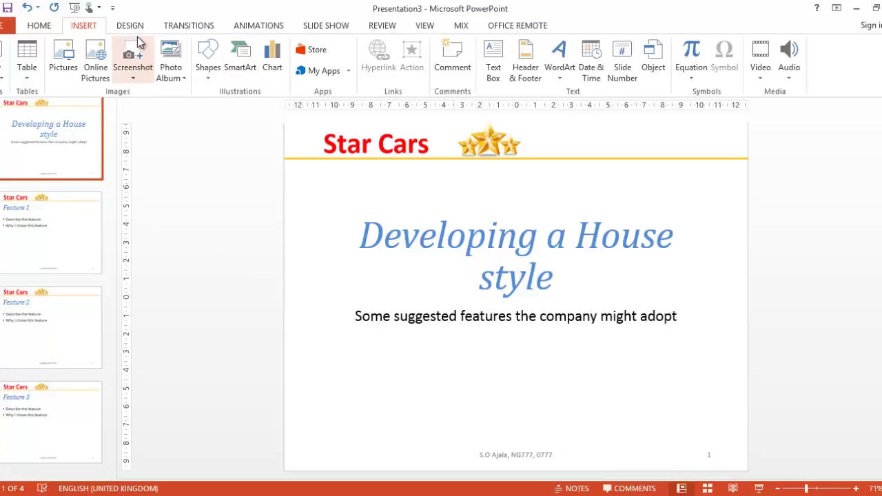
pyautogui.click(527, 72)
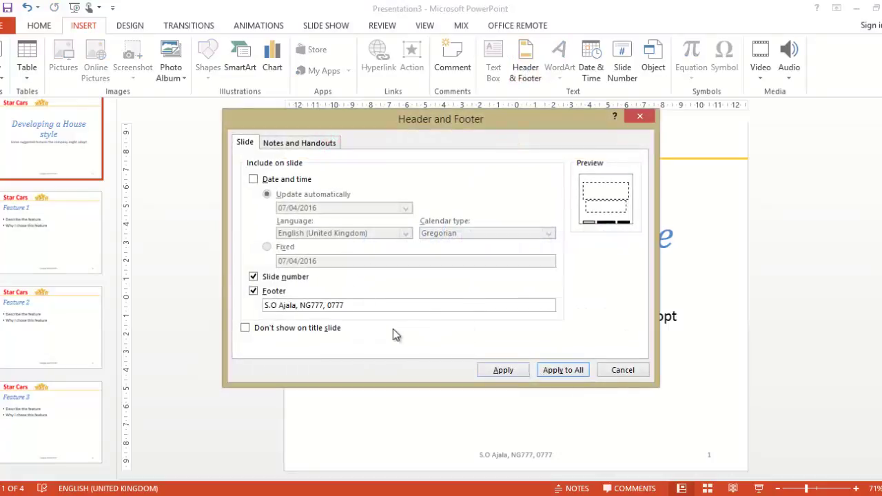
# - Close the dialog and set the title slide's footer text to 16 pt
pyautogui.click(622, 368)
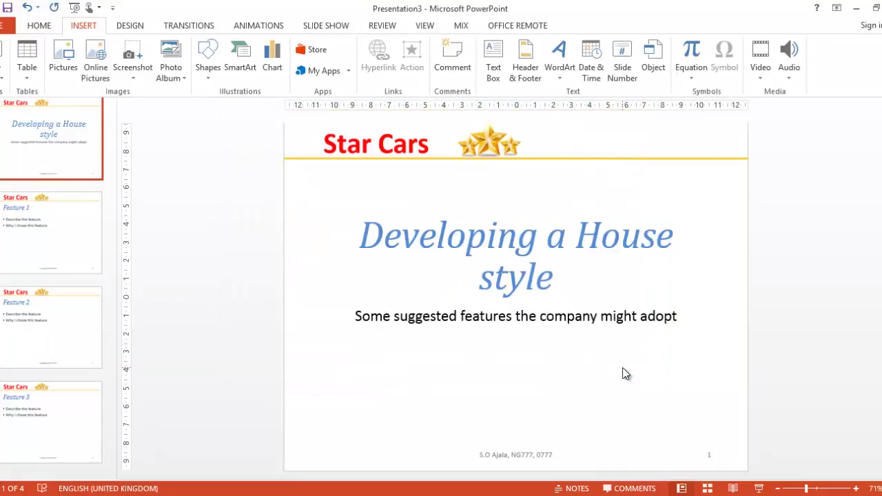
pyautogui.click(542, 456)
pyautogui.doubleClick(543, 455)
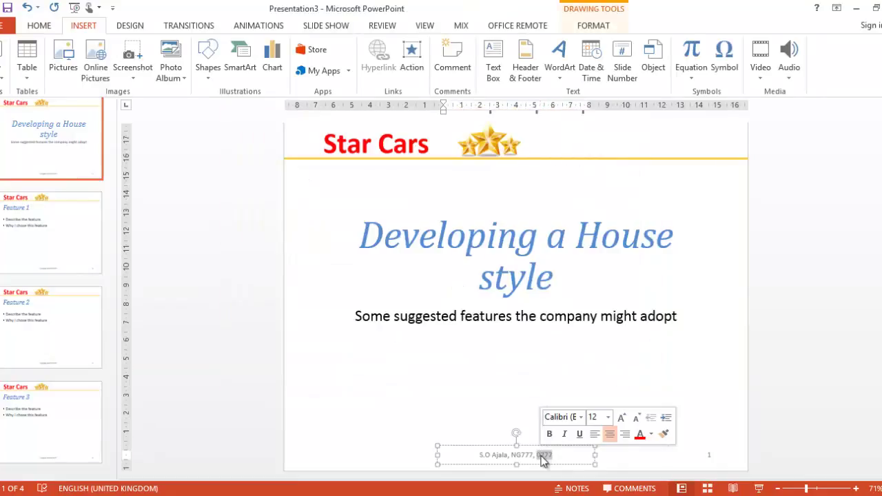
pyautogui.click(561, 455)
pyautogui.tripleClick(562, 455)
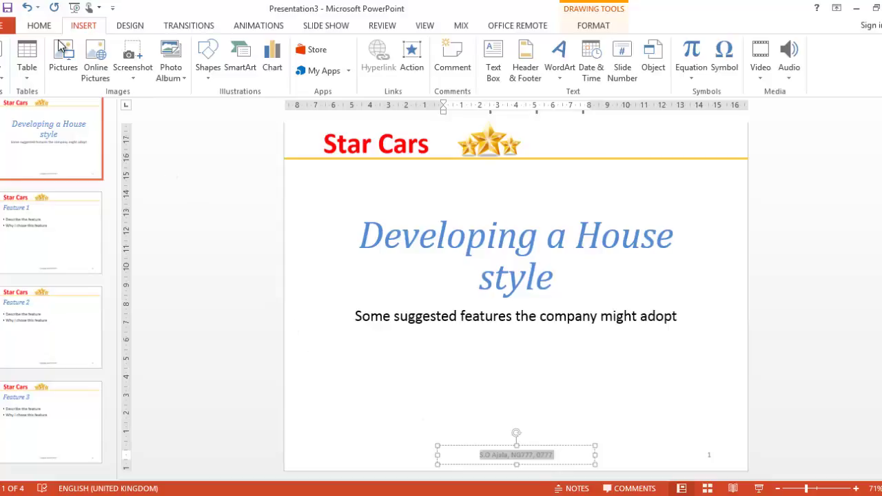
pyautogui.click(35, 25)
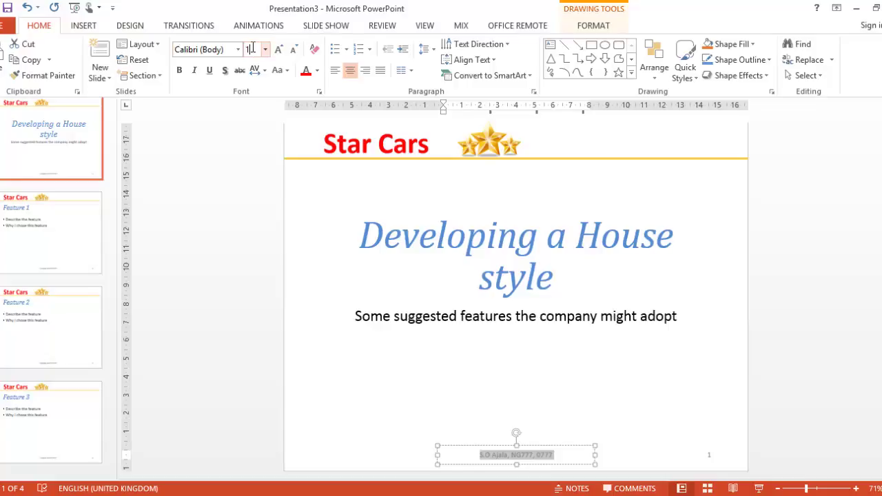
pyautogui.press('Return')
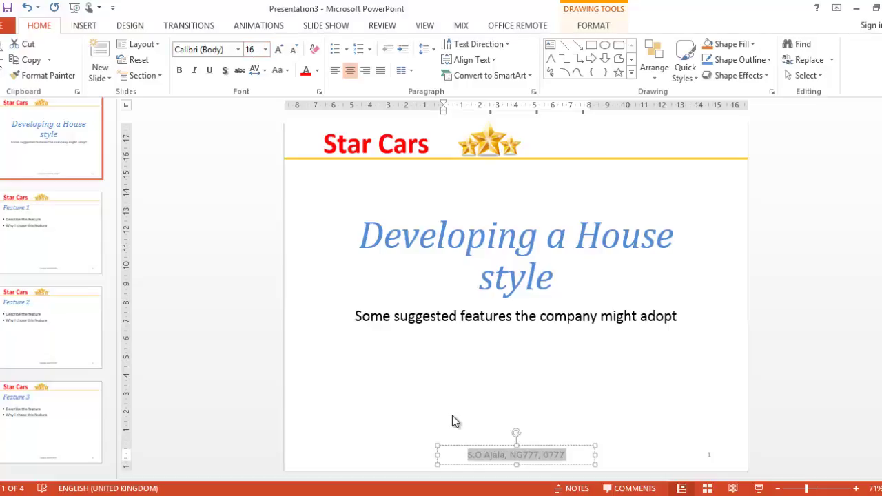
# - Move the title slide's footer to the bottom-left corner and check slide 2
pyautogui.moveTo(469, 444); pyautogui.dragTo(324, 446)
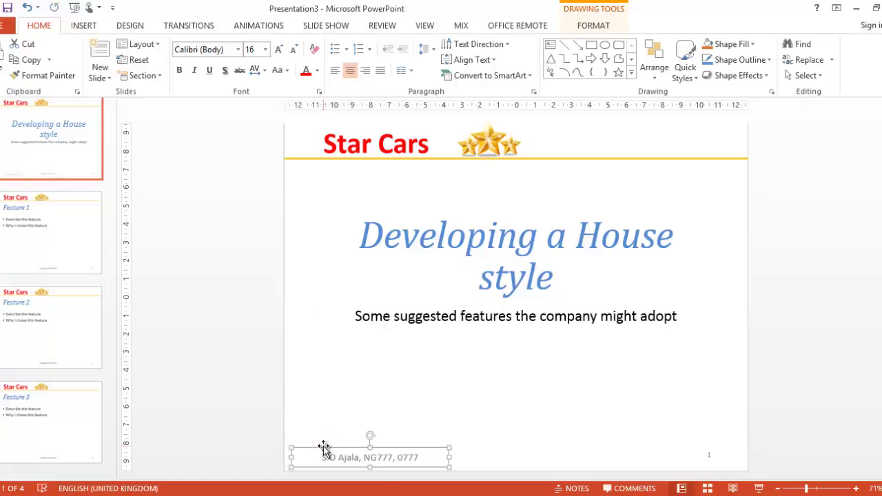
pyautogui.click(88, 254)
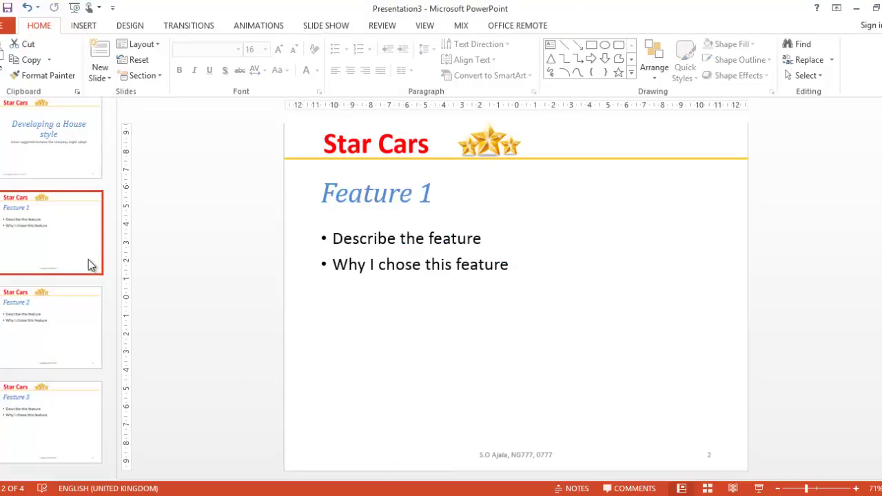
pyautogui.click(75, 148)
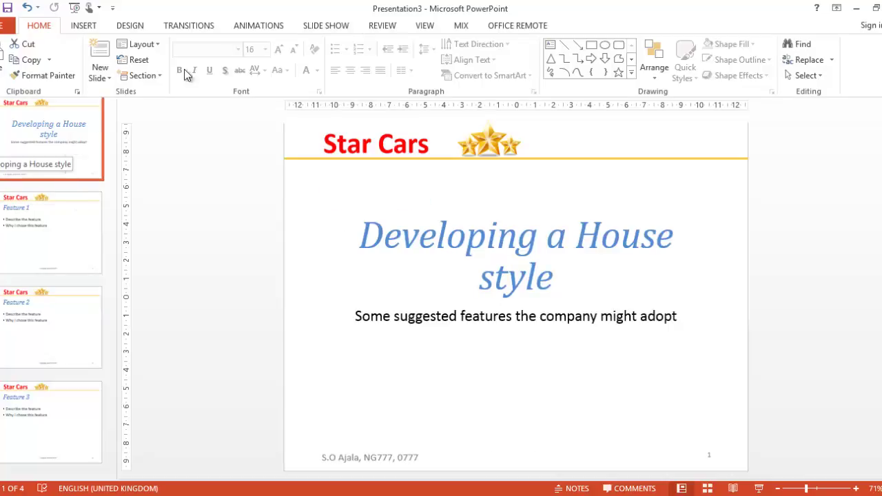
pyautogui.click(425, 26)
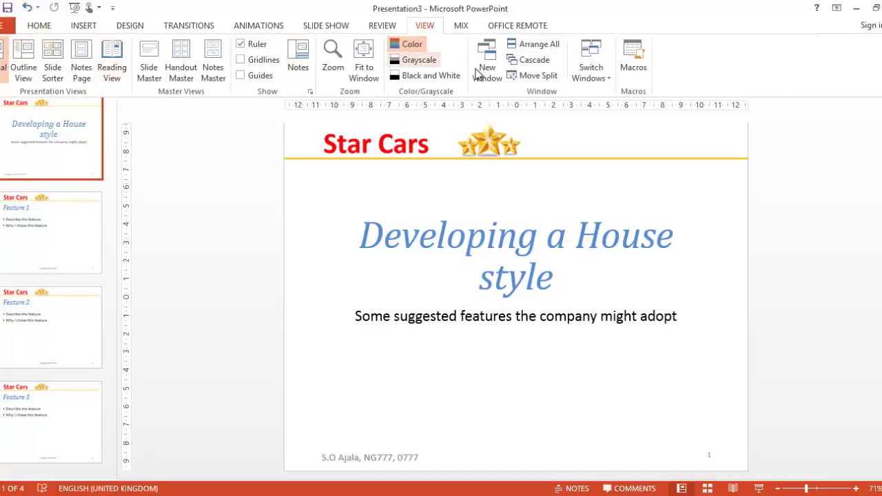
# - In Slide Master view, set the top-level master's footer text to 16 pt
pyautogui.click(152, 74)
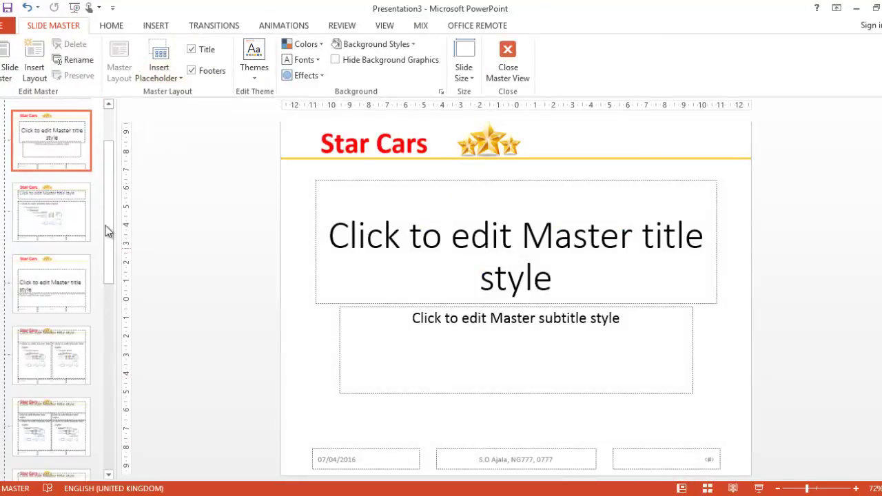
pyautogui.moveTo(105, 214); pyautogui.dragTo(104, 182)
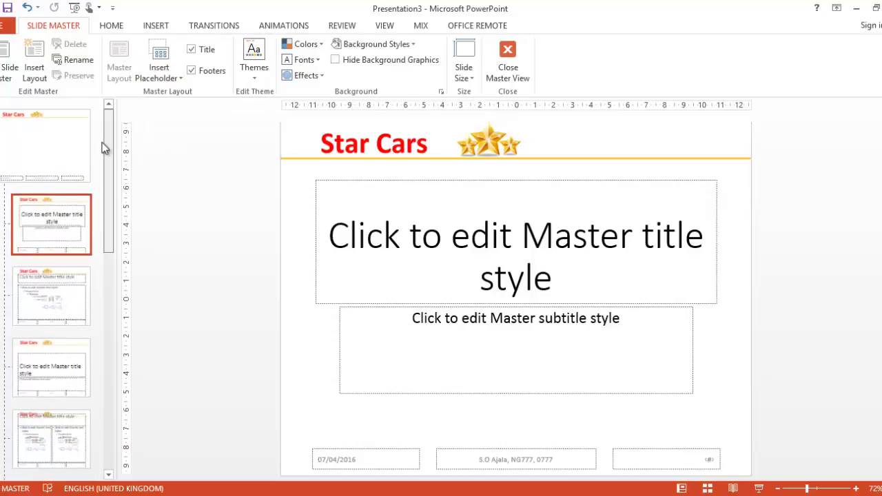
pyautogui.click(47, 164)
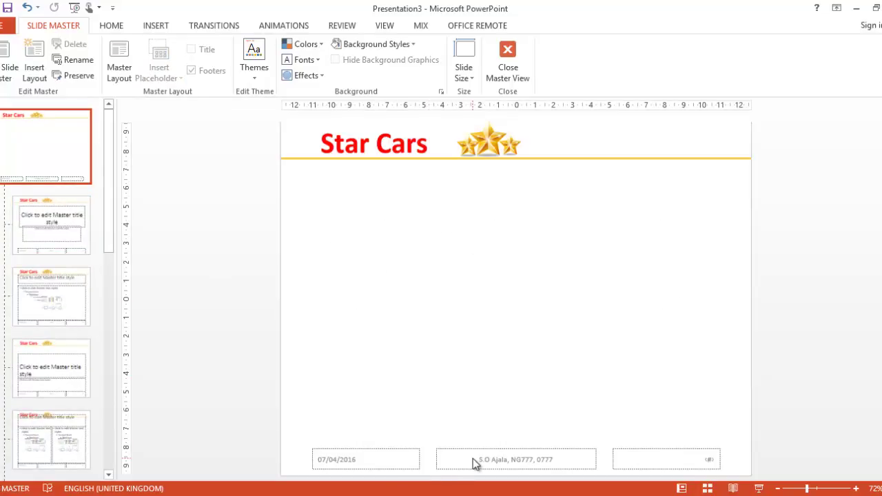
pyautogui.click(495, 458)
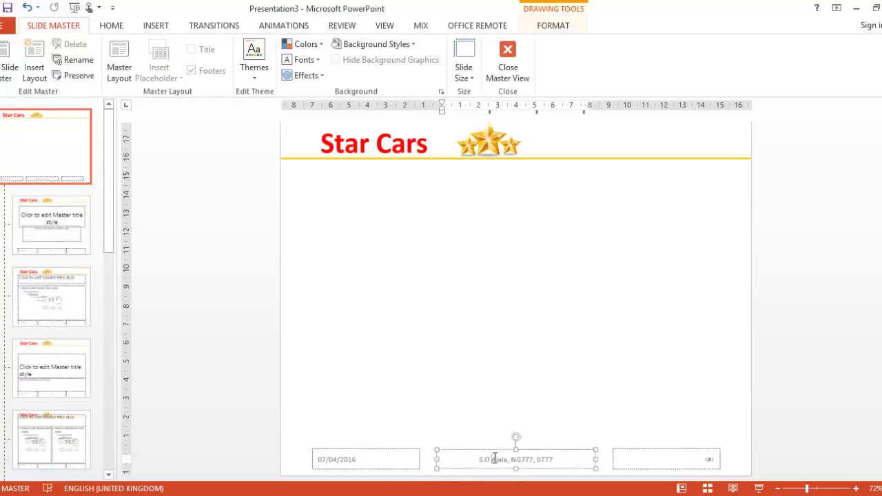
pyautogui.tripleClick(495, 458)
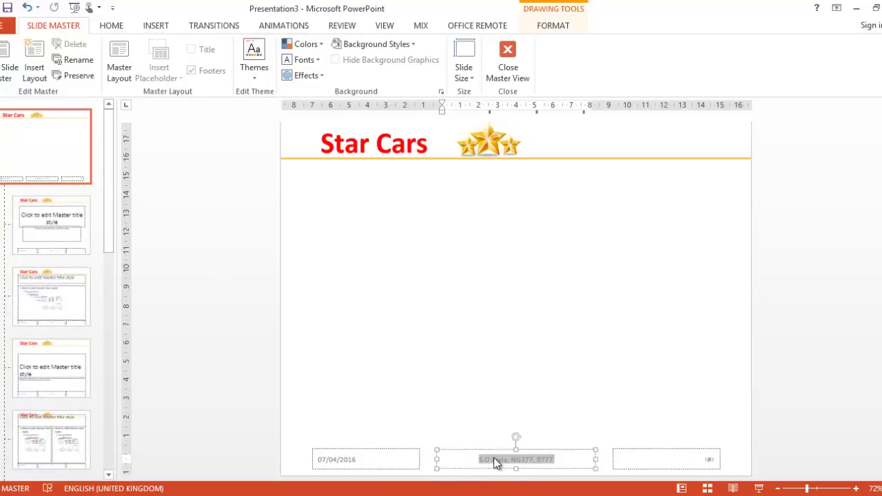
pyautogui.click(111, 26)
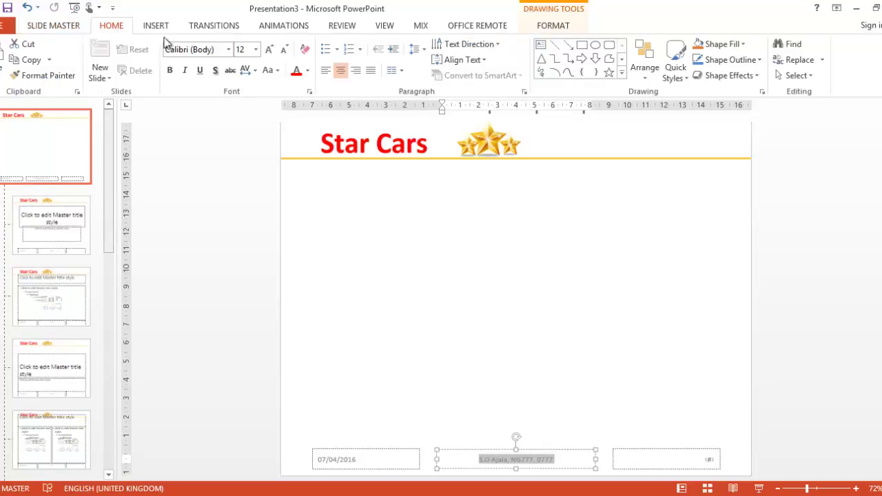
pyautogui.click(247, 51)
pyautogui.press('Return')
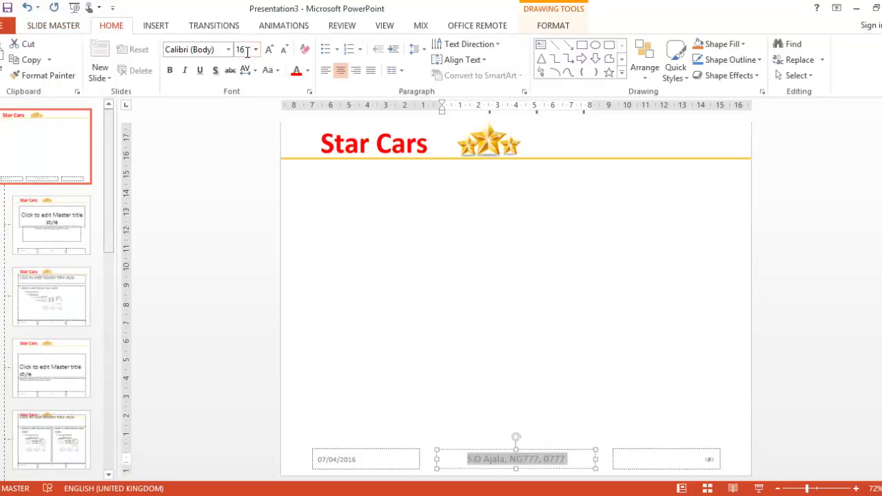
# - Delete the master's date placeholder, move the name footer bottom-left, and close Master View
pyautogui.click(339, 449)
pyautogui.press('Delete')
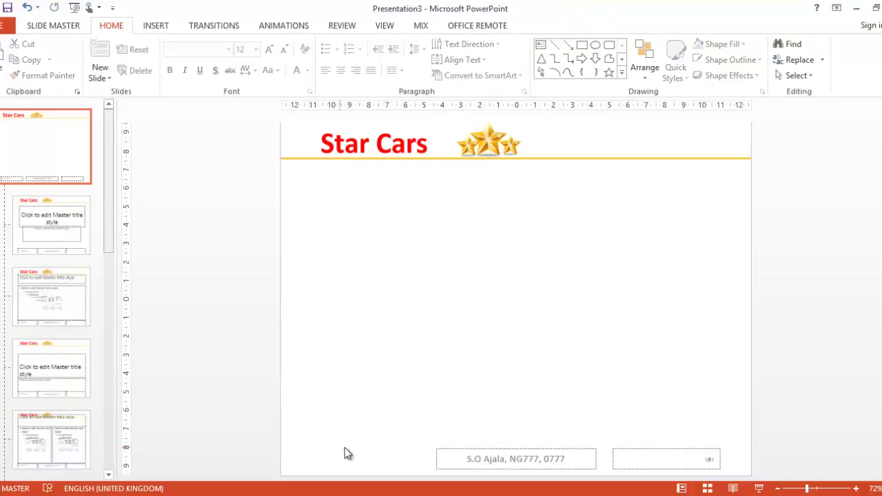
pyautogui.moveTo(446, 449); pyautogui.dragTo(304, 450)
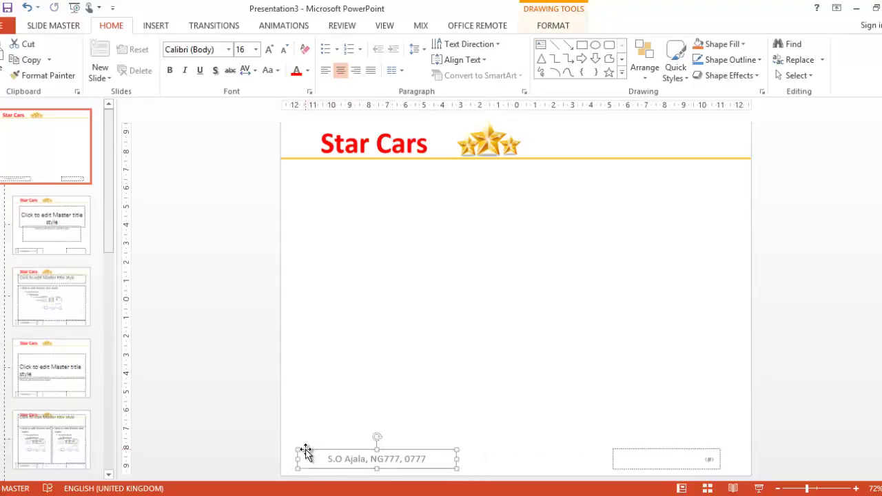
pyautogui.hotkey('ctrl', 's')
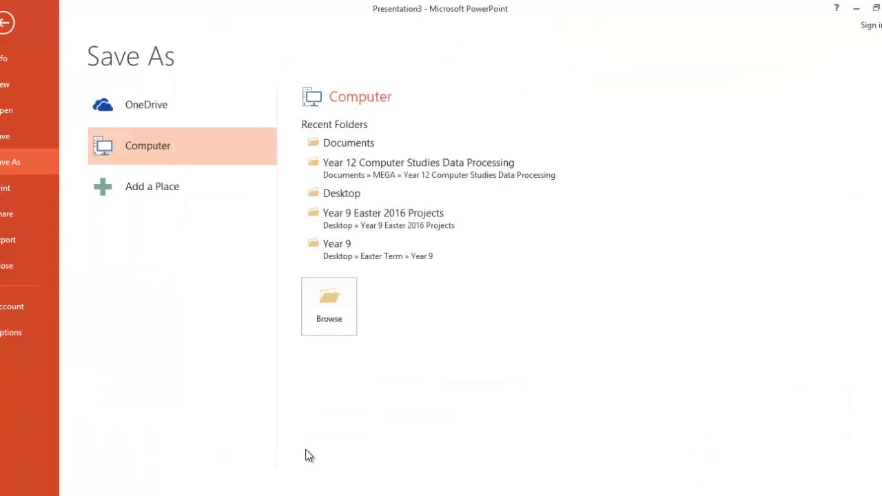
pyautogui.click(5, 22)
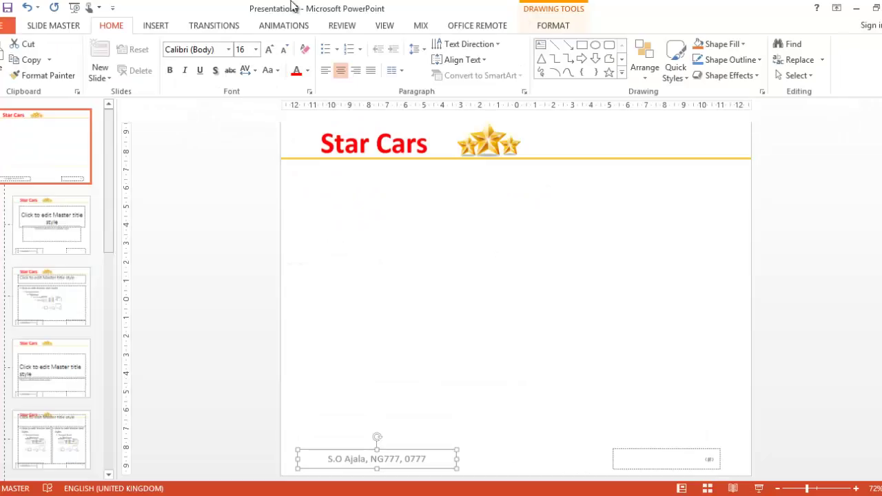
pyautogui.click(67, 25)
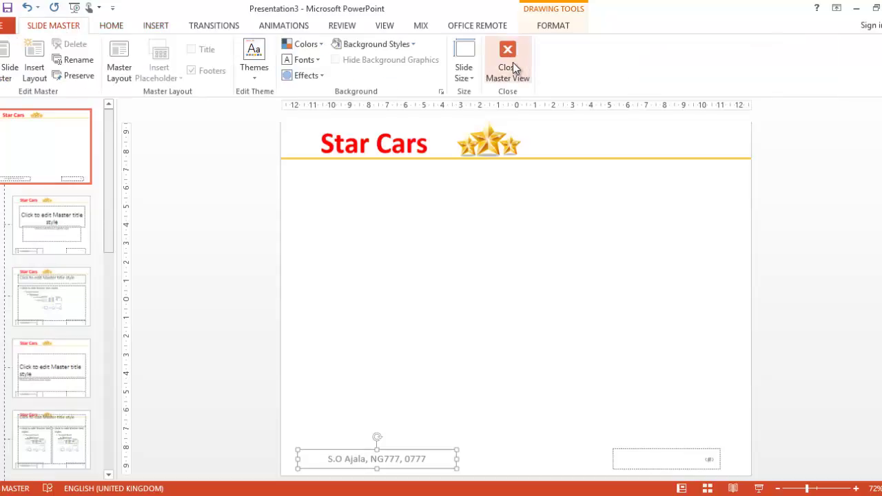
pyautogui.click(508, 62)
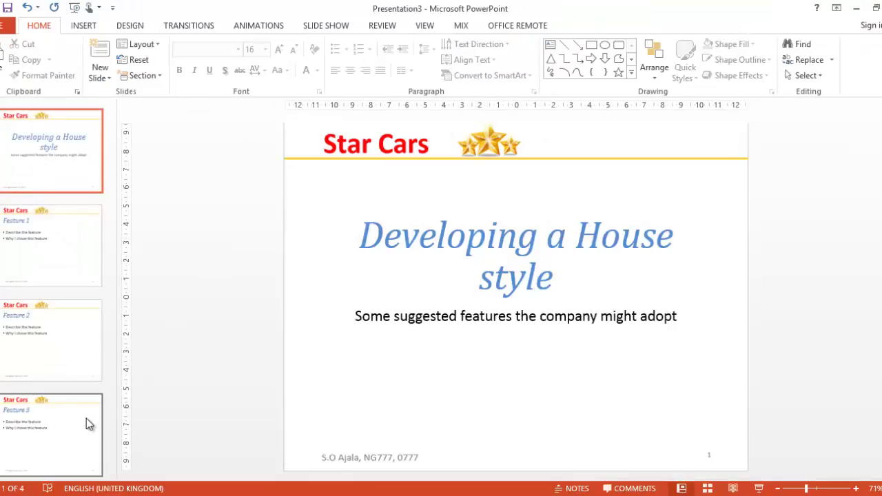
pyautogui.click(87, 423)
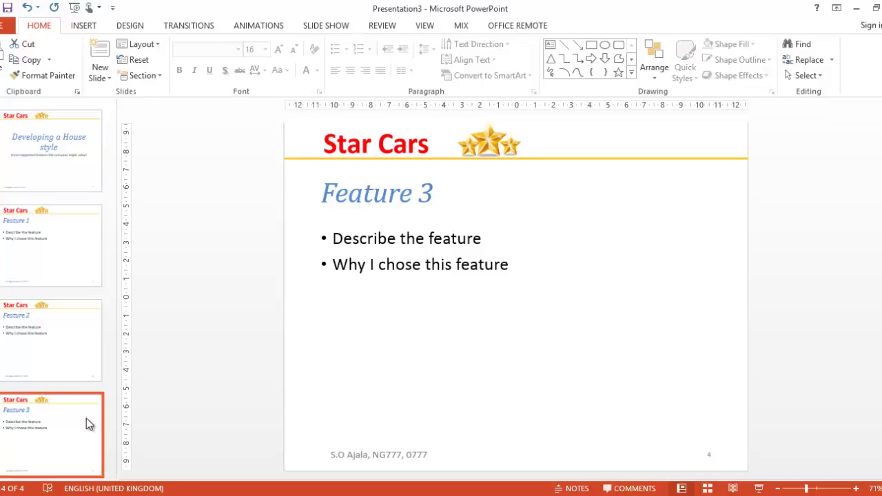
pyautogui.press('Up')
pyautogui.press('Up')
pyautogui.press('Up')
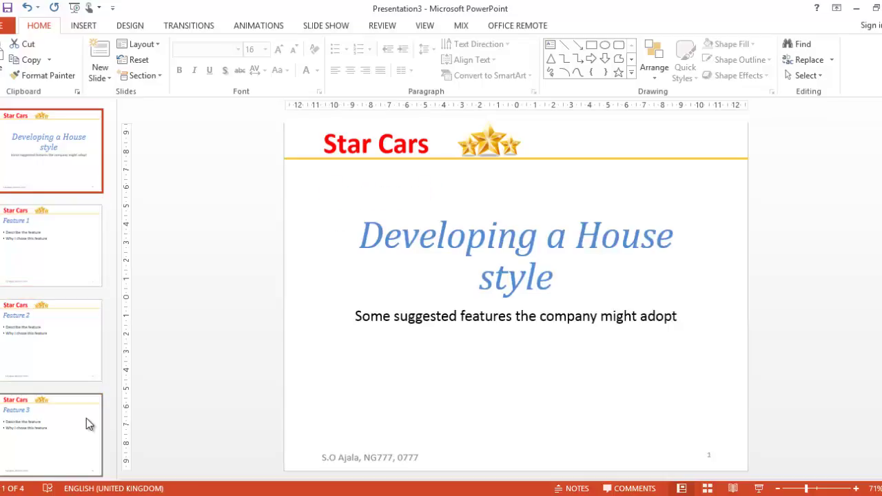
pyautogui.hotkey('alt', 'Tab')
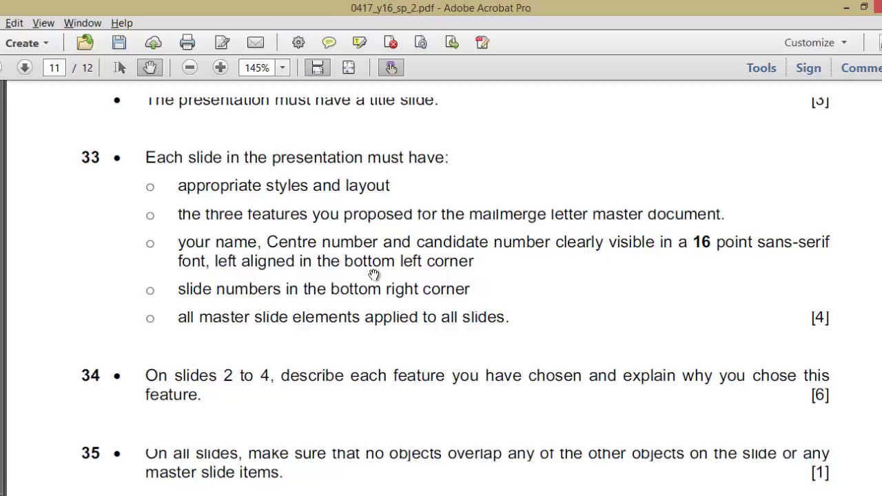
pyautogui.hotkey('alt', 'Tab')
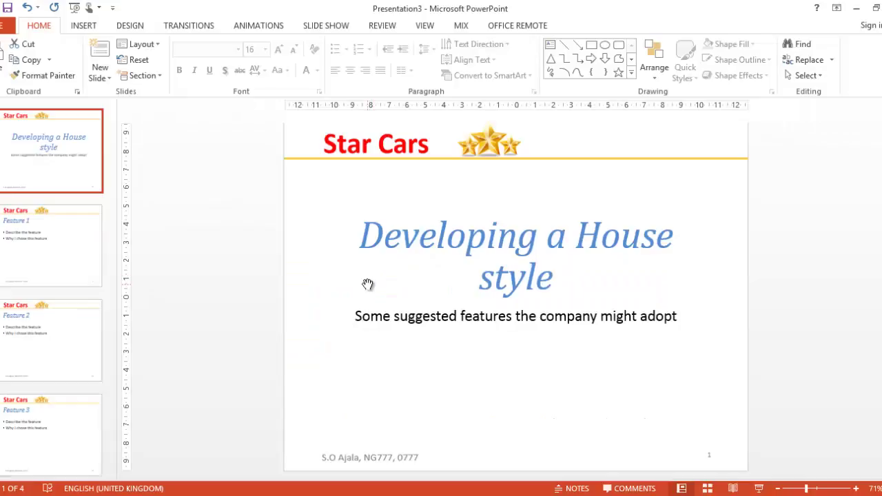
pyautogui.hotkey('alt', 'Tab')
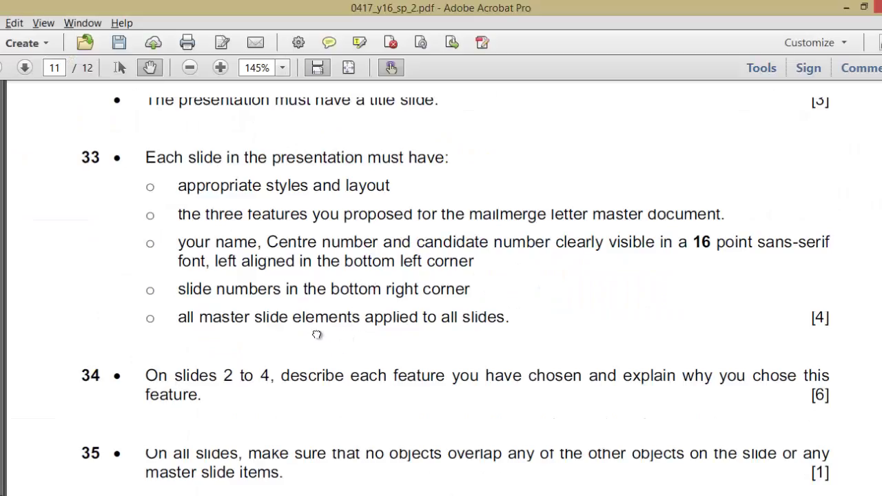
pyautogui.moveTo(315, 335); pyautogui.dragTo(317, 308)
pyautogui.hotkey('alt', 'Tab')
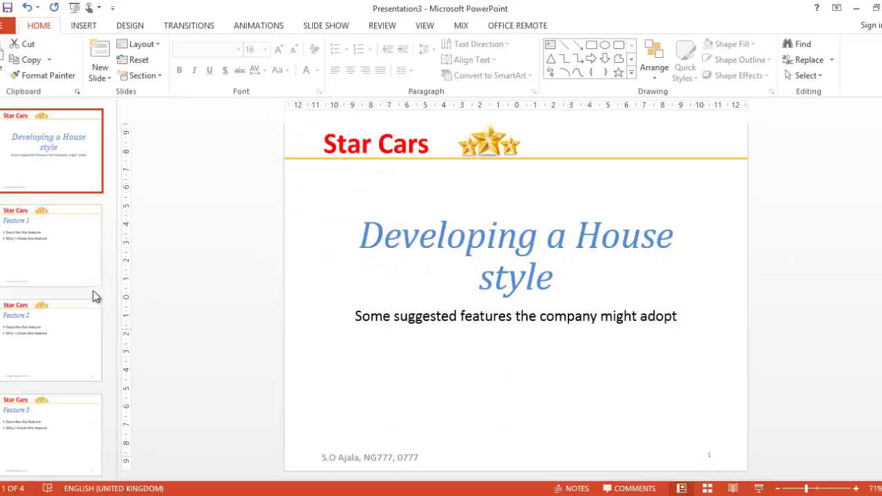
pyautogui.click(75, 269)
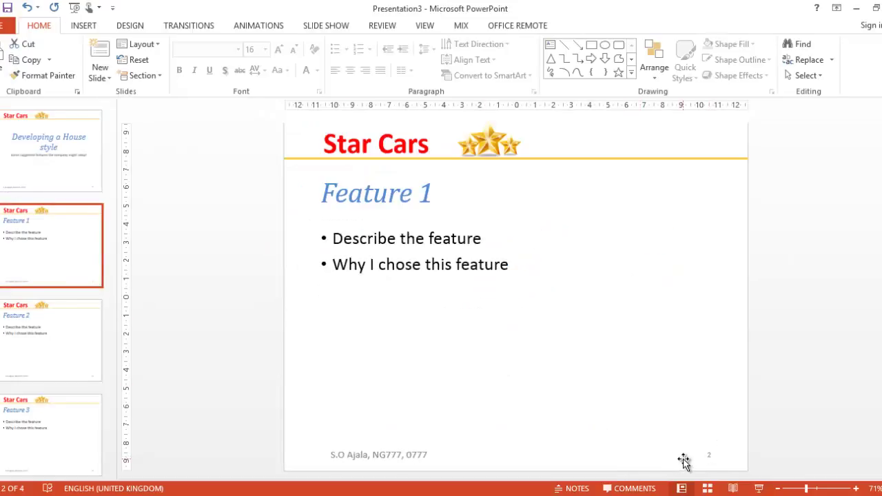
pyautogui.hotkey('alt', 'Tab')
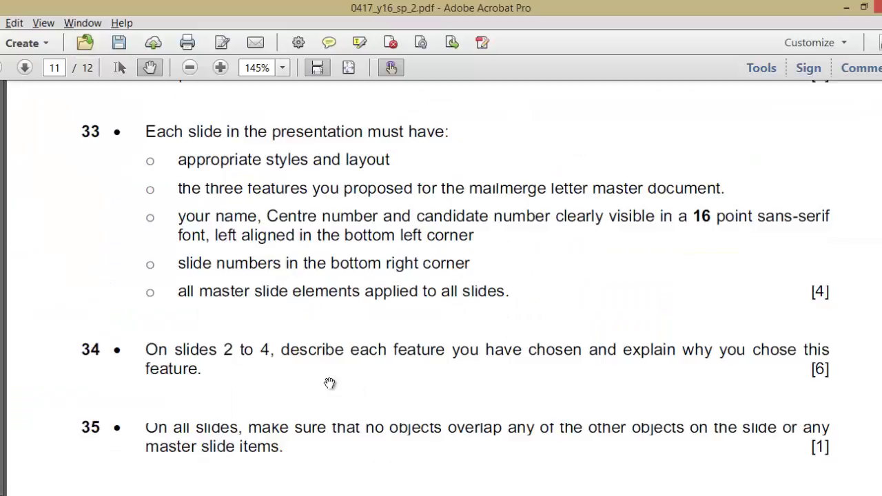
pyautogui.hotkey('alt', 'Tab')
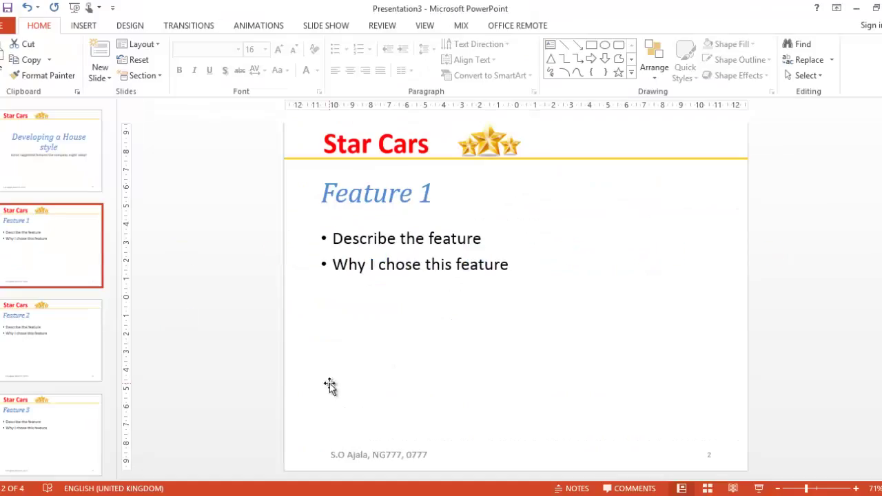
pyautogui.click(25, 431)
pyautogui.click(76, 354)
pyautogui.press('Up')
pyautogui.press('Up')
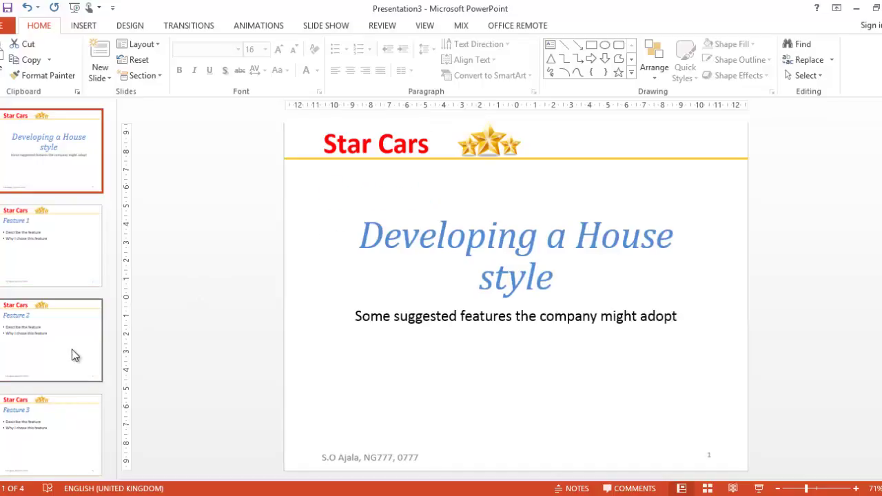
pyautogui.hotkey('alt', 'Tab')
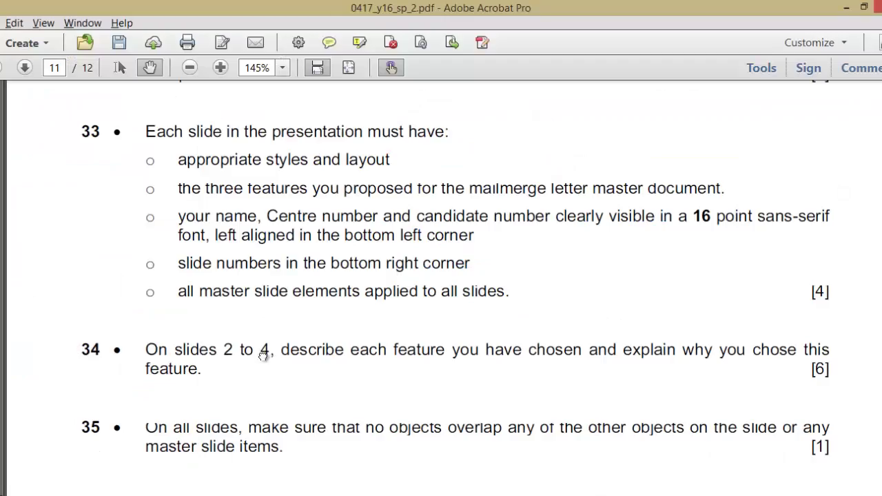
pyautogui.scroll(-1, 264, 355)
pyautogui.scroll(1, 250, 344)
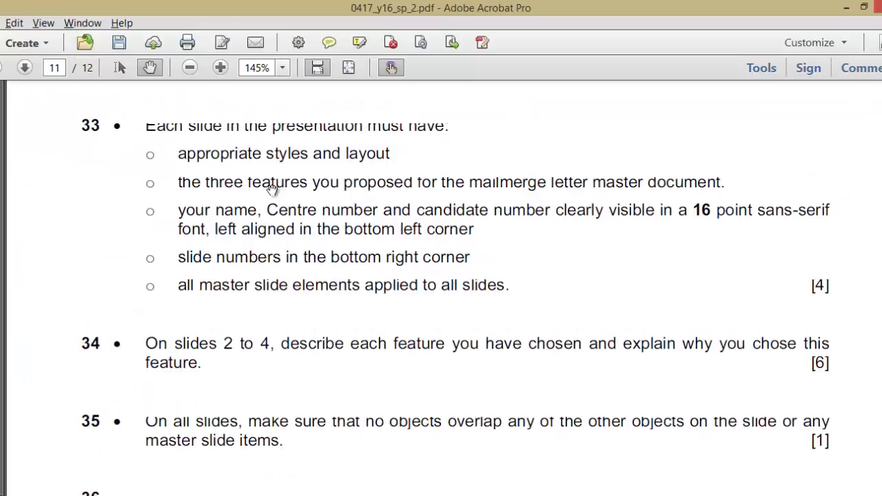
pyautogui.click(365, 43)
pyautogui.moveTo(512, 289); pyautogui.dragTo(160, 128)
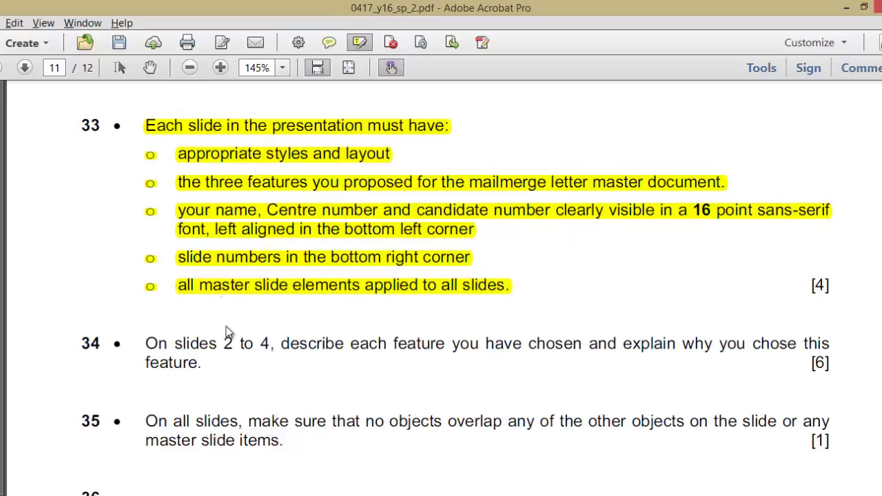
pyautogui.moveTo(248, 378); pyautogui.dragTo(245, 313)
pyautogui.hotkey('ctrl', 'z')
pyautogui.click(150, 67)
pyautogui.scroll(-3, 234, 321)
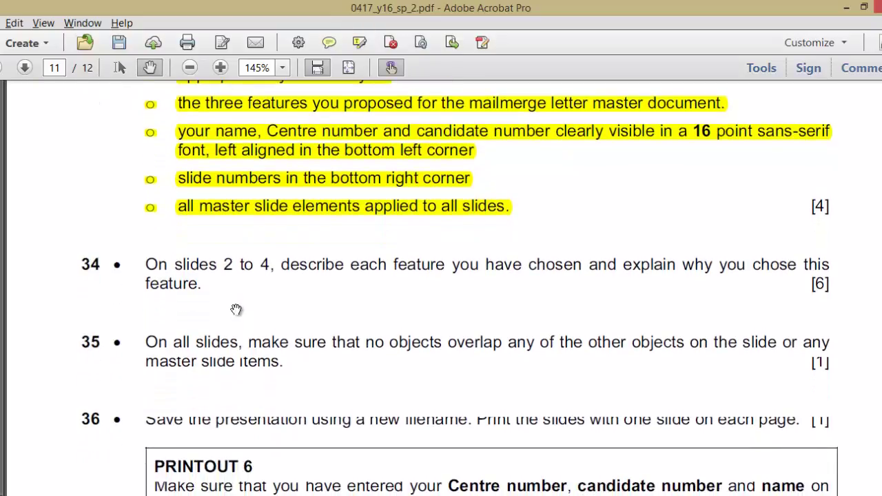
pyautogui.hotkey('alt', 'Tab')
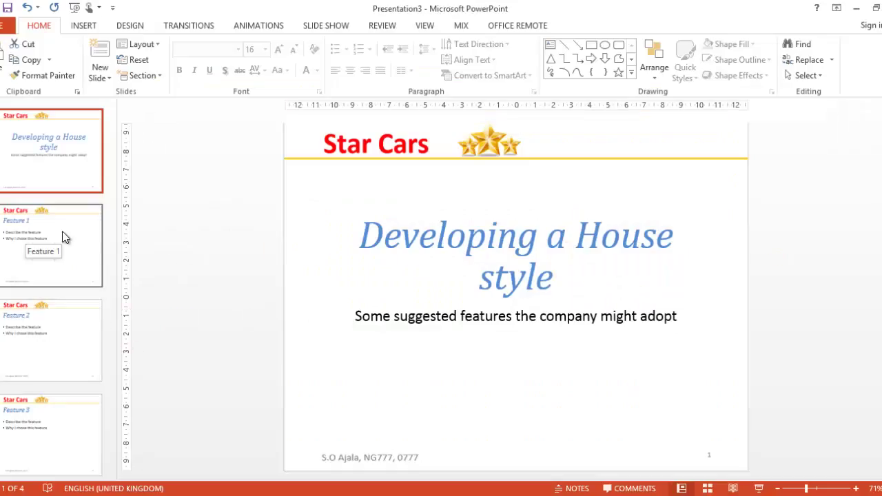
# - On slide 2, try retitling it 'Three Stars (Logo)', then undo back to 'Feature 1'
pyautogui.click(62, 237)
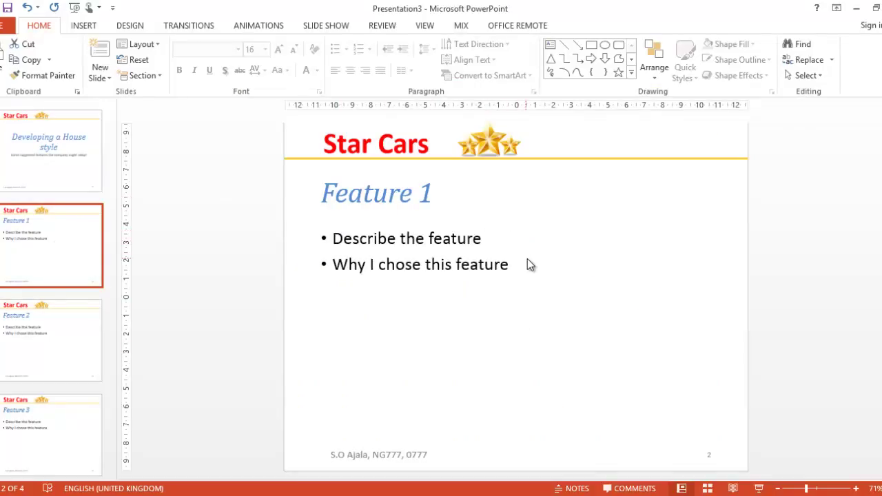
pyautogui.click(422, 192)
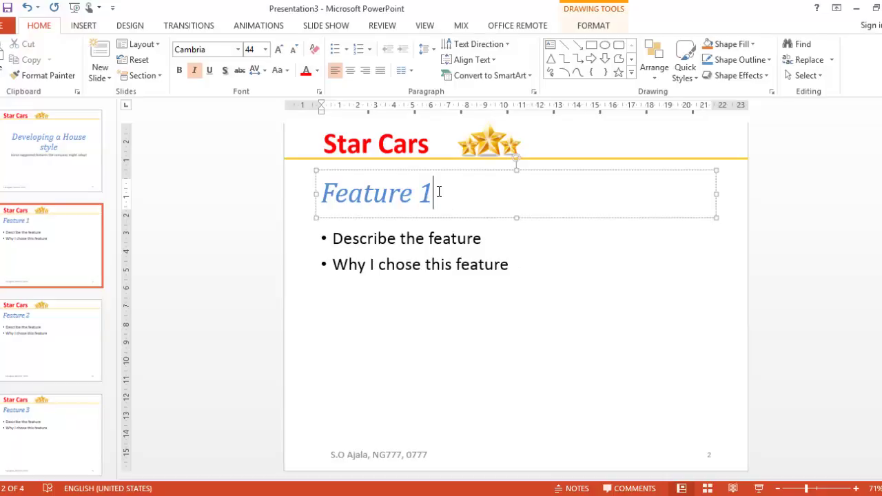
pyautogui.press('BackSpace')
pyautogui.press('BackSpace')
pyautogui.press('BackSpace')
pyautogui.press('BackSpace')
pyautogui.press('BackSpace')
pyautogui.press('BackSpace')
pyautogui.press('BackSpace')
pyautogui.press('BackSpace')
pyautogui.press('BackSpace')
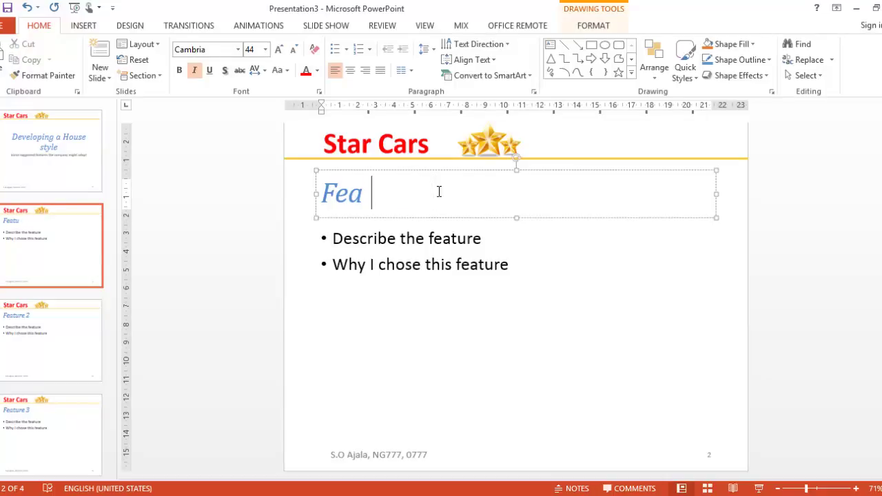
pyautogui.write('Three Stars')
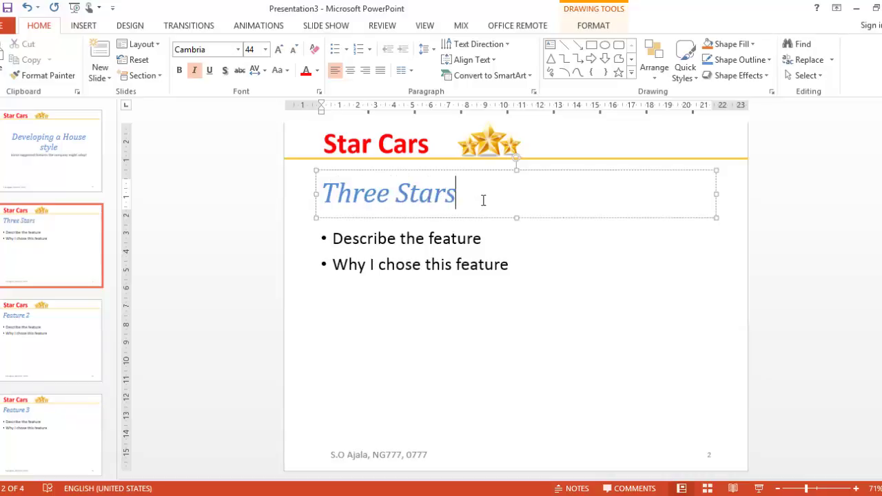
pyautogui.write(' (')
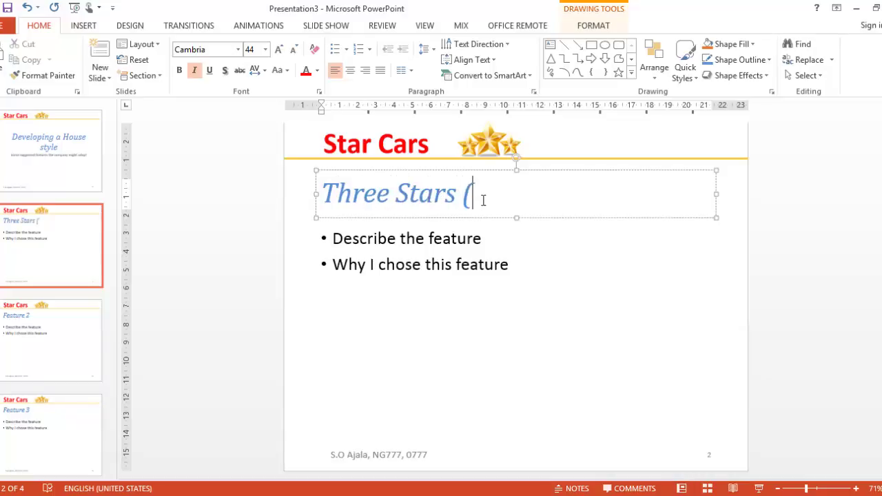
pyautogui.write('Logo)')
pyautogui.hotkey('ctrl', 'z')
pyautogui.hotkey('ctrl', 'z')
pyautogui.hotkey('ctrl', 'z')
pyautogui.hotkey('ctrl', 'z')
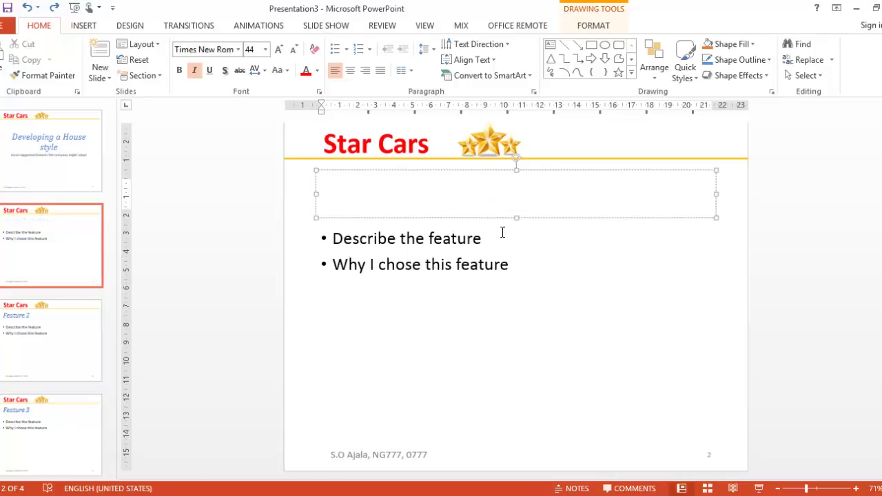
# - Replace the first two bullets with 'Three Stars' and 'It shows the name of the company, Star Logo.'
pyautogui.click(503, 233)
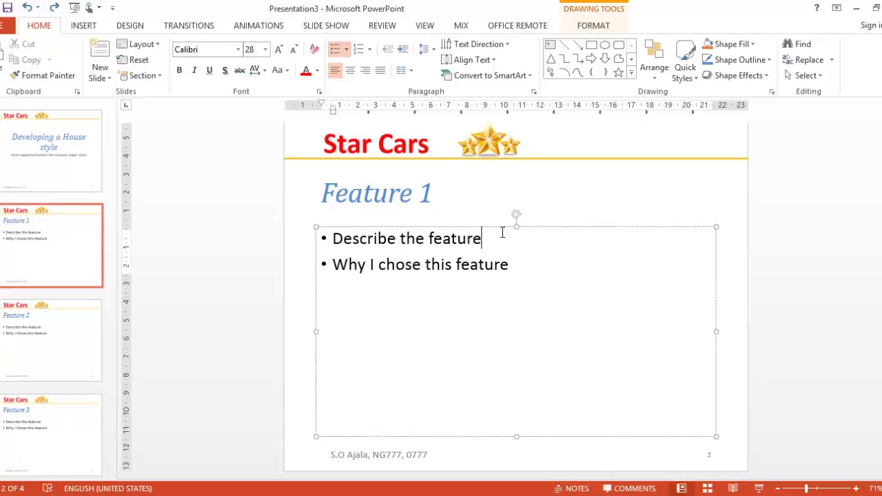
pyautogui.press('BackSpace')
pyautogui.press('BackSpace')
pyautogui.press('BackSpace')
pyautogui.press('BackSpace')
pyautogui.press('BackSpace')
pyautogui.press('BackSpace')
pyautogui.press('BackSpace')
pyautogui.press('BackSpace')
pyautogui.press('BackSpace')
pyautogui.press('BackSpace')
pyautogui.press('BackSpace')
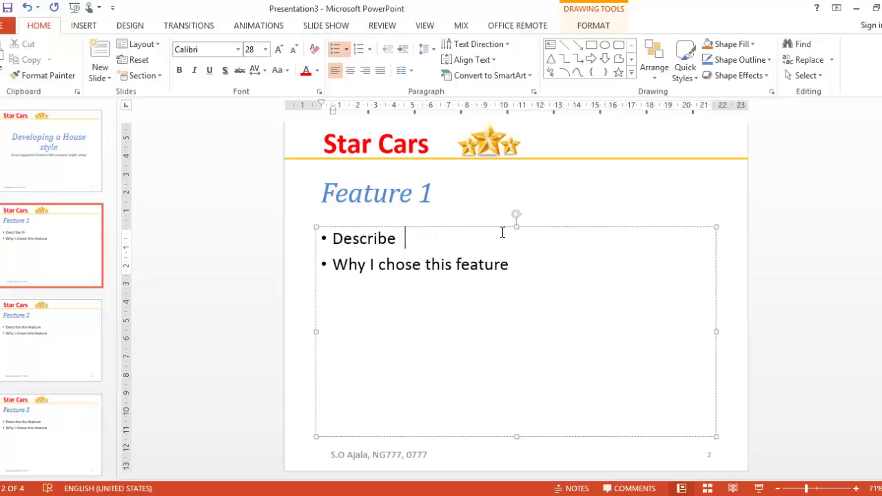
pyautogui.press('BackSpace')
pyautogui.press('BackSpace')
pyautogui.press('BackSpace')
pyautogui.press('BackSpace')
pyautogui.press('BackSpace')
pyautogui.press('BackSpace')
pyautogui.press('BackSpace')
pyautogui.press('BackSpace')
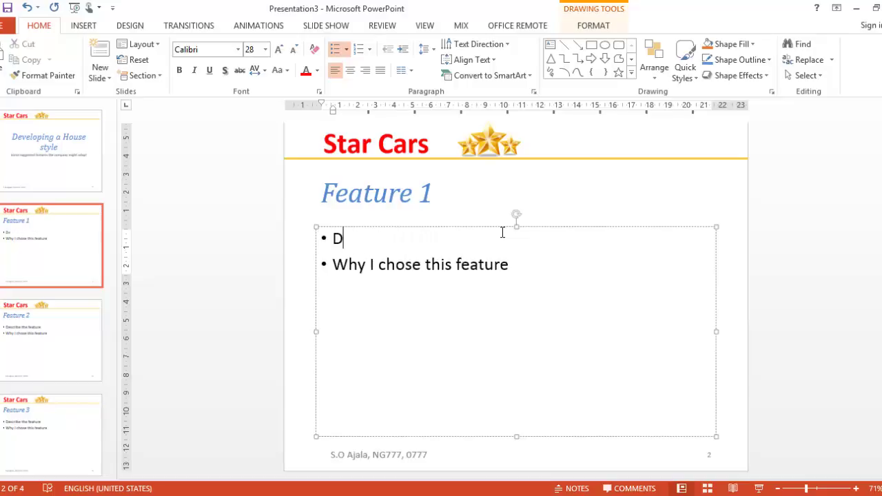
pyautogui.press('BackSpace')
pyautogui.write('Thre')
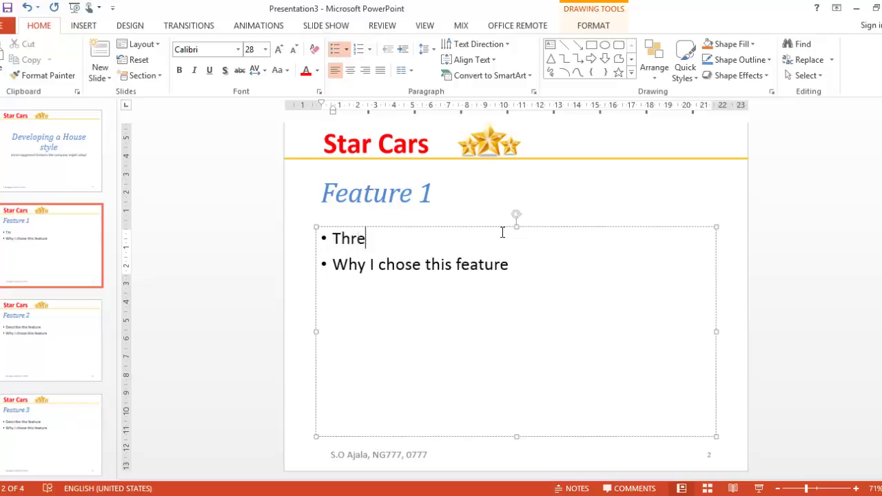
pyautogui.write('e Stars')
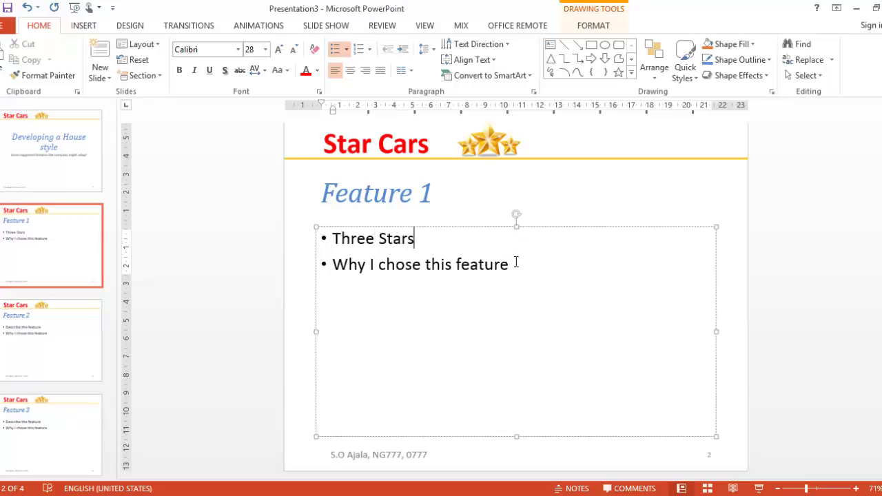
pyautogui.click(516, 262)
pyautogui.press('BackSpace')
pyautogui.press('BackSpace')
pyautogui.press('BackSpace')
pyautogui.press('BackSpace')
pyautogui.press('BackSpace')
pyautogui.press('BackSpace')
pyautogui.press('BackSpace')
pyautogui.press('BackSpace')
pyautogui.press('BackSpace')
pyautogui.press('BackSpace')
pyautogui.press('BackSpace')
pyautogui.press('BackSpace')
pyautogui.press('BackSpace')
pyautogui.press('BackSpace')
pyautogui.press('BackSpace')
pyautogui.press('BackSpace')
pyautogui.press('BackSpace')
pyautogui.press('BackSpace')
pyautogui.press('BackSpace')
pyautogui.press('BackSpace')
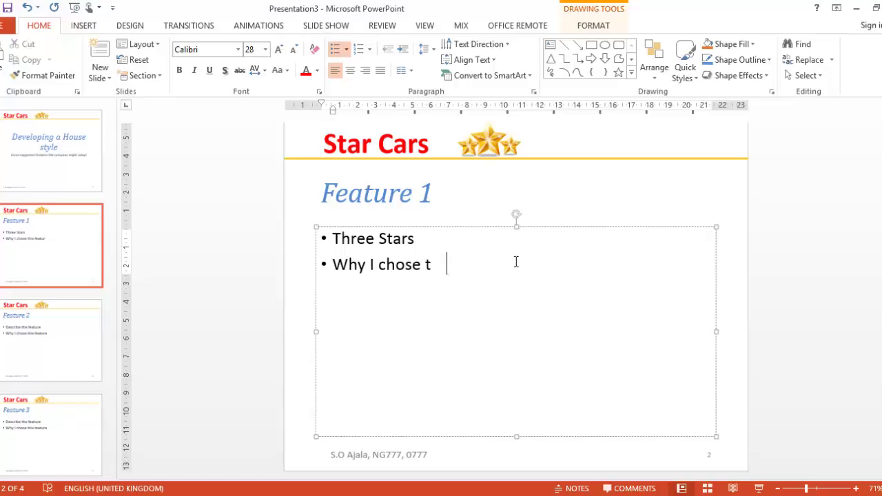
pyautogui.press('BackSpace')
pyautogui.press('BackSpace')
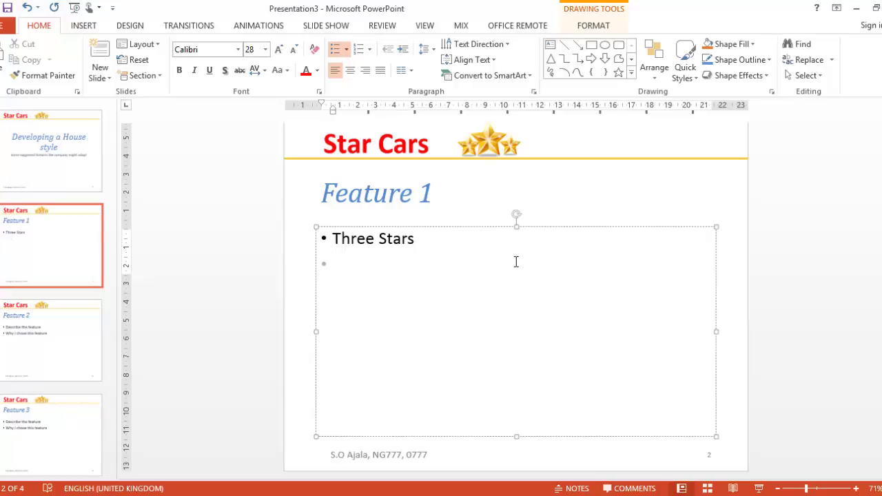
pyautogui.write('It shows the name of the c')
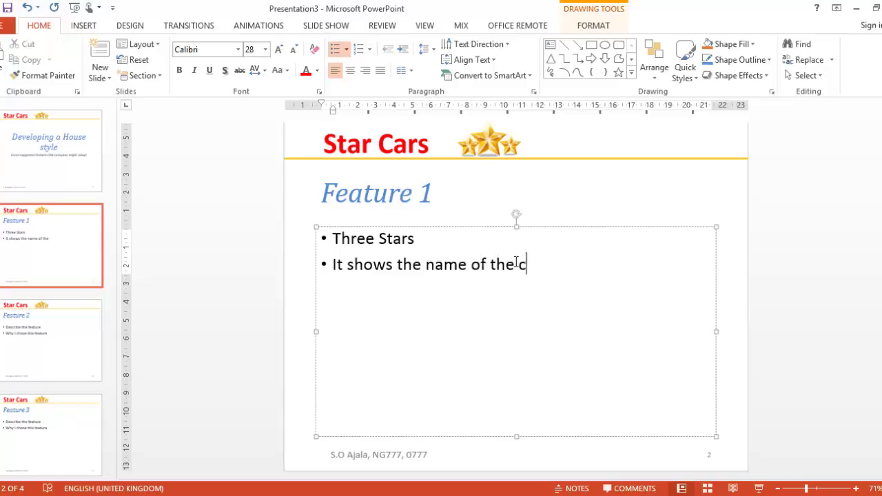
pyautogui.write('ompany')
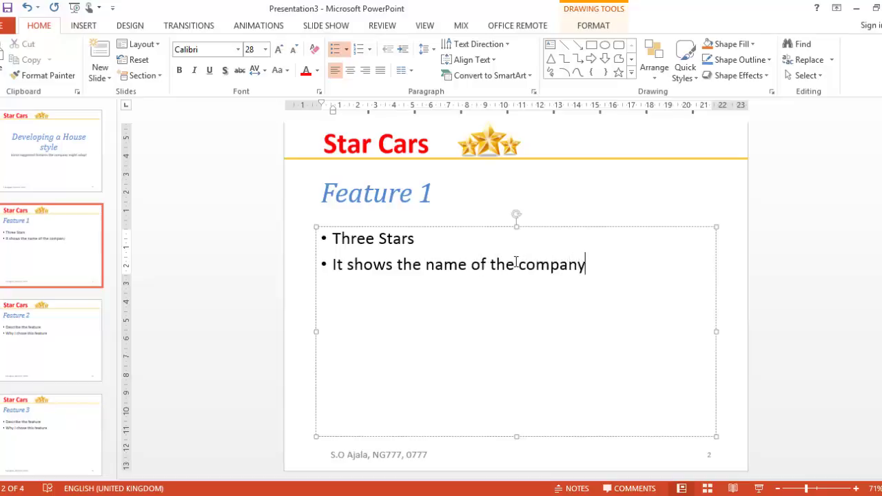
pyautogui.write(', Star Logo')
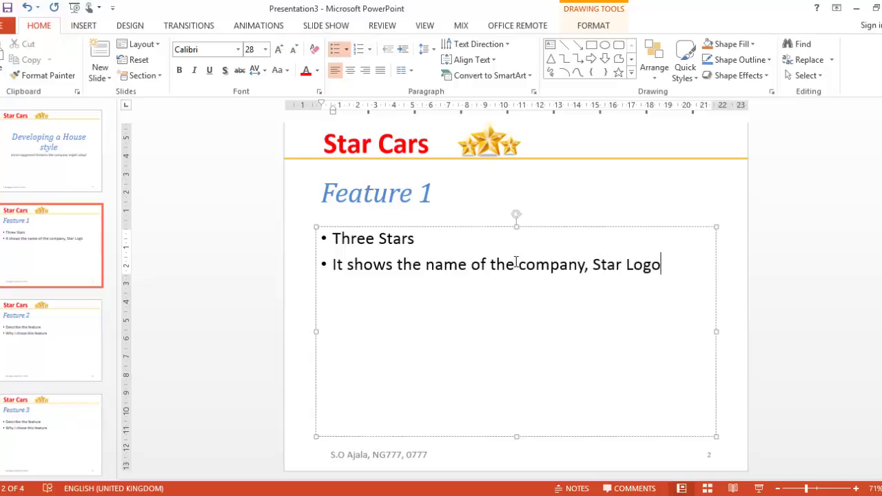
pyautogui.write('.')
# - Add bullets: five-edged stars show a top-notch company; gold colour shows a reputable company
pyautogui.press('Return')
pyautogui.write('They ')
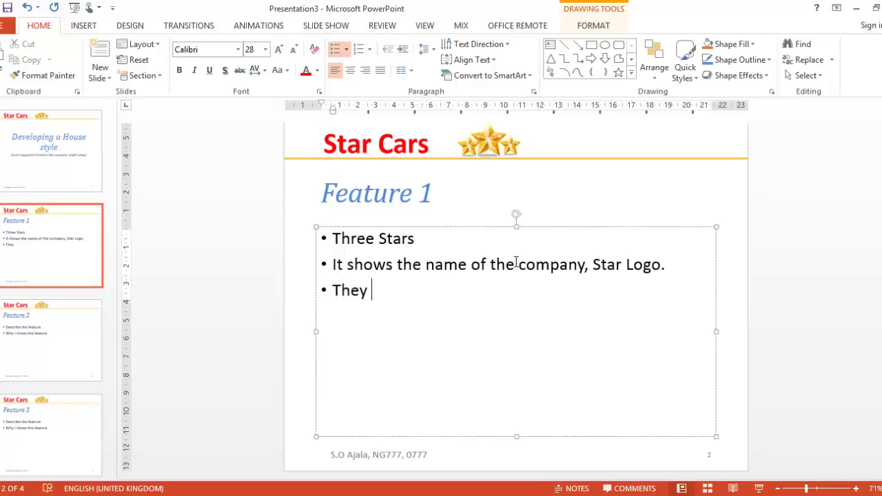
pyautogui.write('are all five stars')
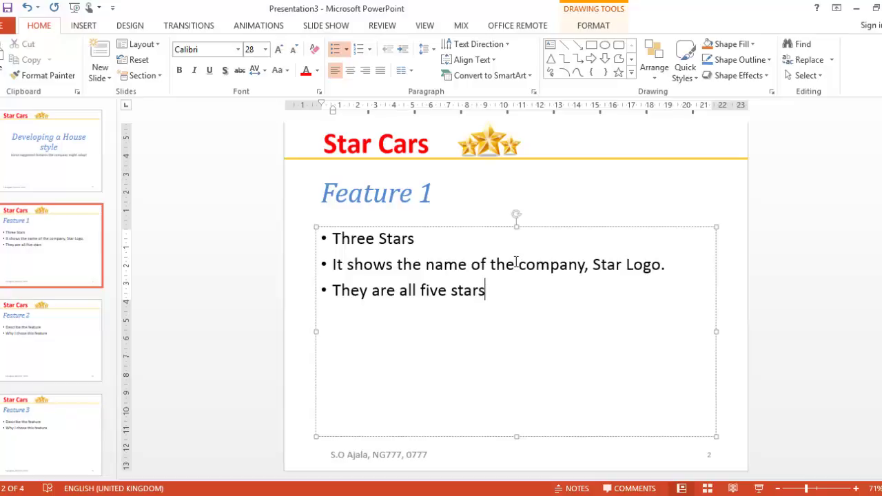
pyautogui.press('BackSpace')
pyautogui.press('BackSpace')
pyautogui.press('BackSpace')
pyautogui.press('BackSpace')
pyautogui.press('BackSpace')
pyautogui.press('BackSpace')
pyautogui.press('BackSpace')
pyautogui.press('BackSpace')
pyautogui.press('BackSpace')
pyautogui.press('BackSpace')
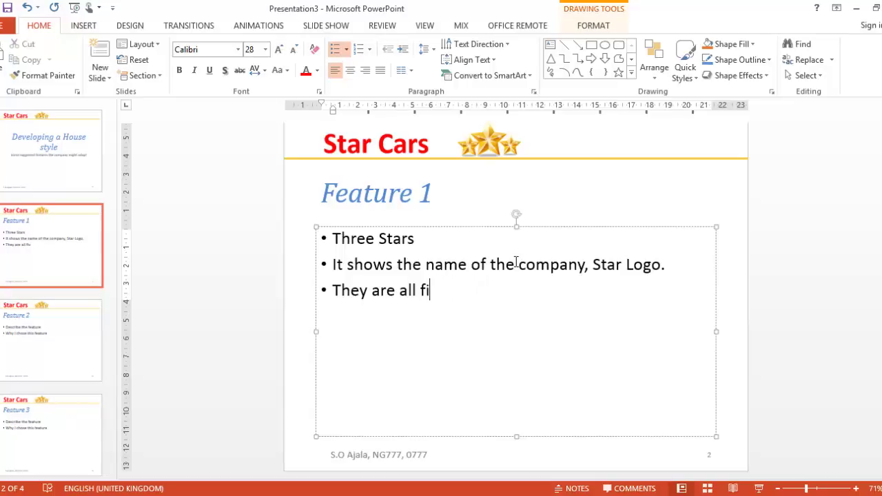
pyautogui.write('stars with ')
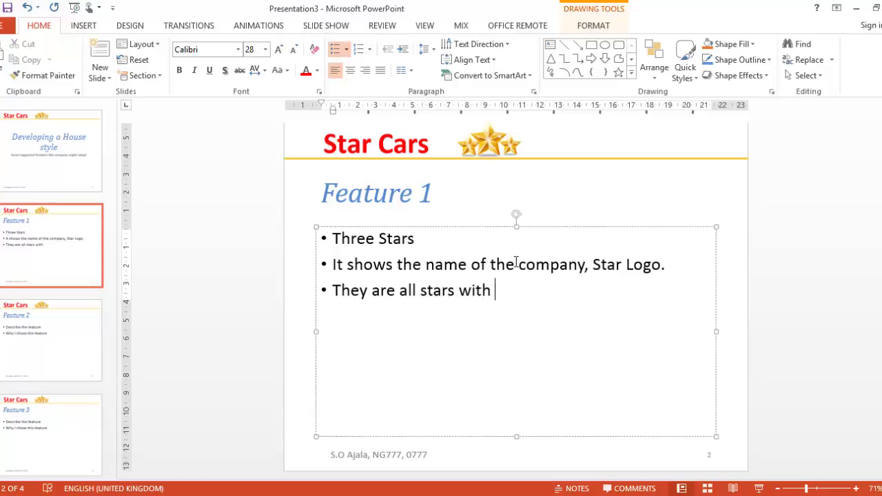
pyautogui.write('five edges')
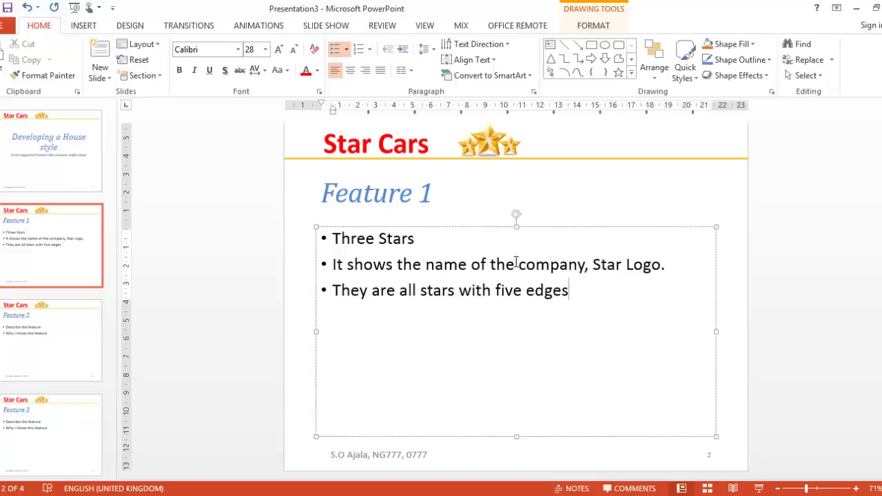
pyautogui.write(', it shows tha')
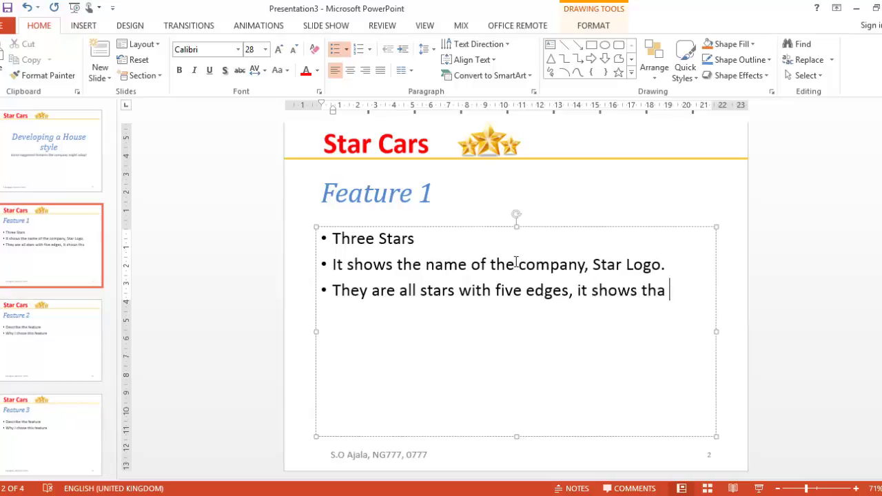
pyautogui.press('BackSpace')
pyautogui.write('t it is a to')
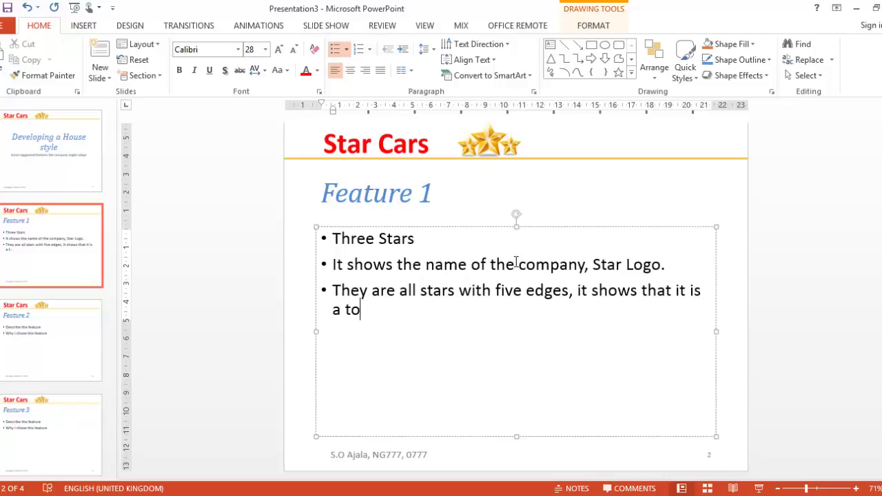
pyautogui.write('p-notch company')
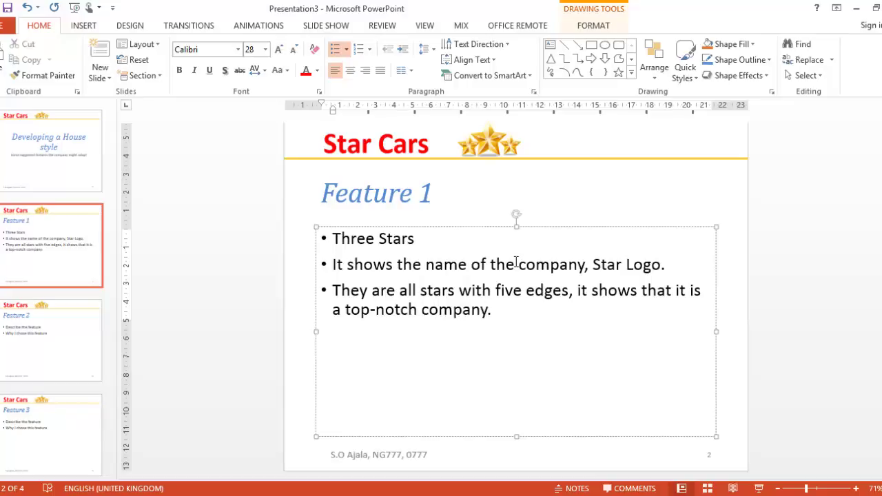
pyautogui.write('.')
pyautogui.press('Return')
pyautogui.write('The logo')
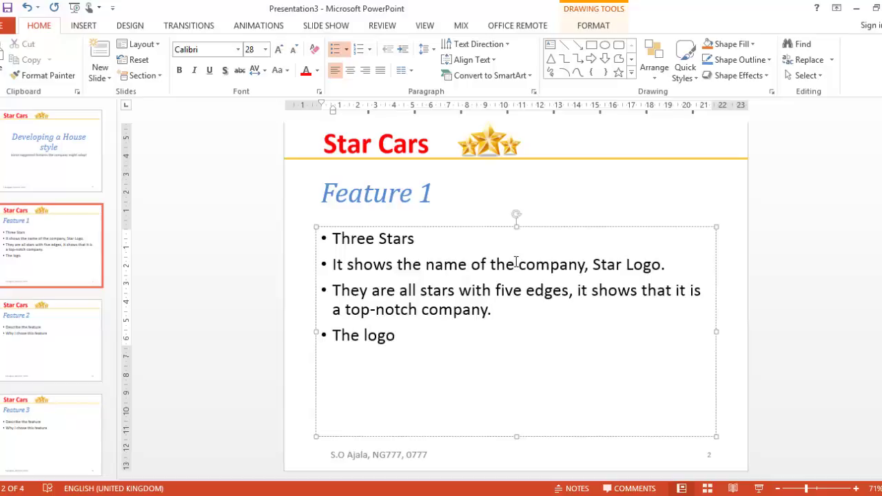
pyautogui.press('BackSpace')
pyautogui.write("'s colour")
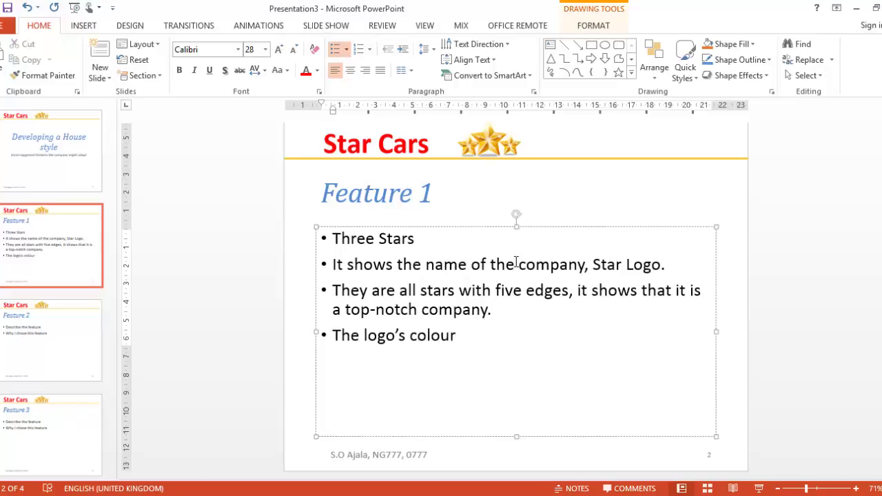
pyautogui.write(' is gold')
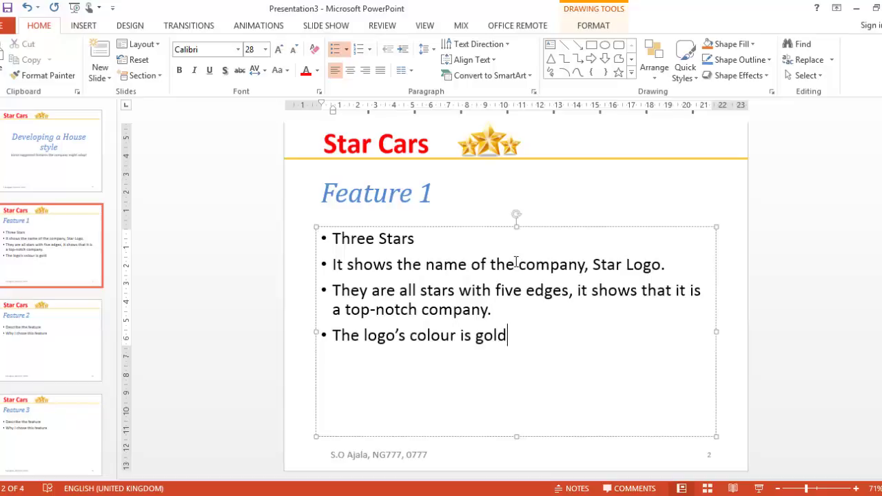
pyautogui.write(' which shows that')
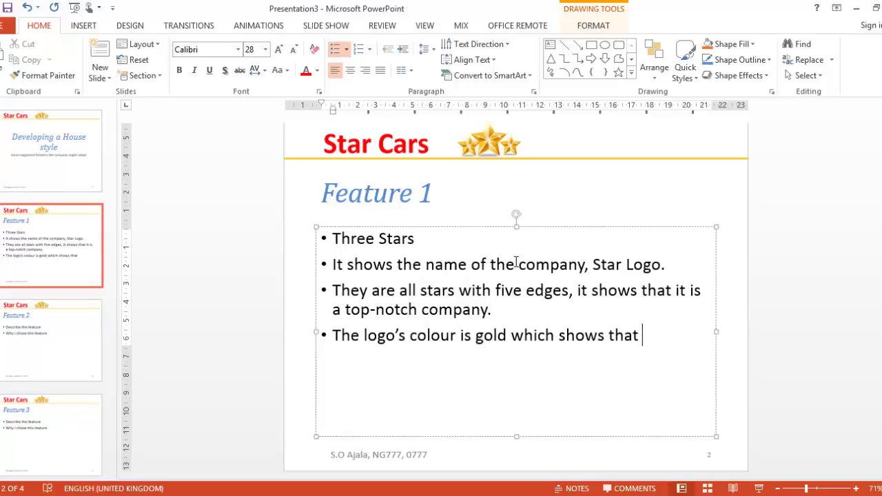
pyautogui.write(' it is a reputa')
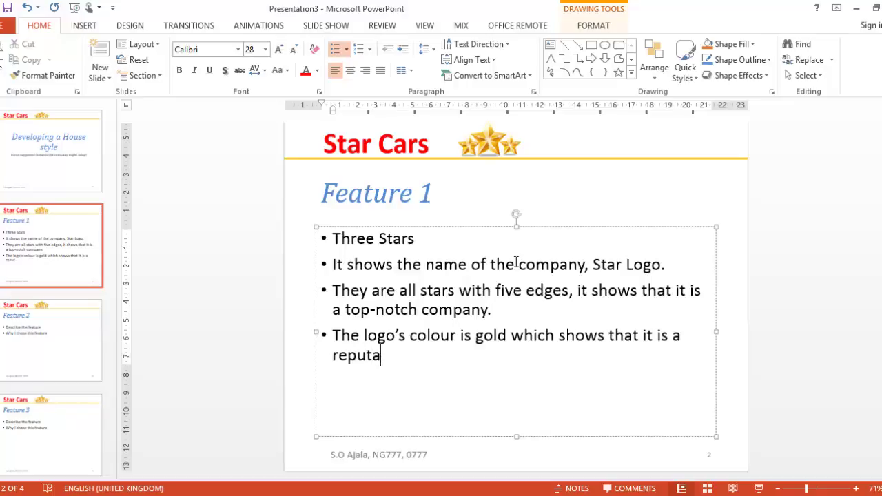
pyautogui.write('ble company.')
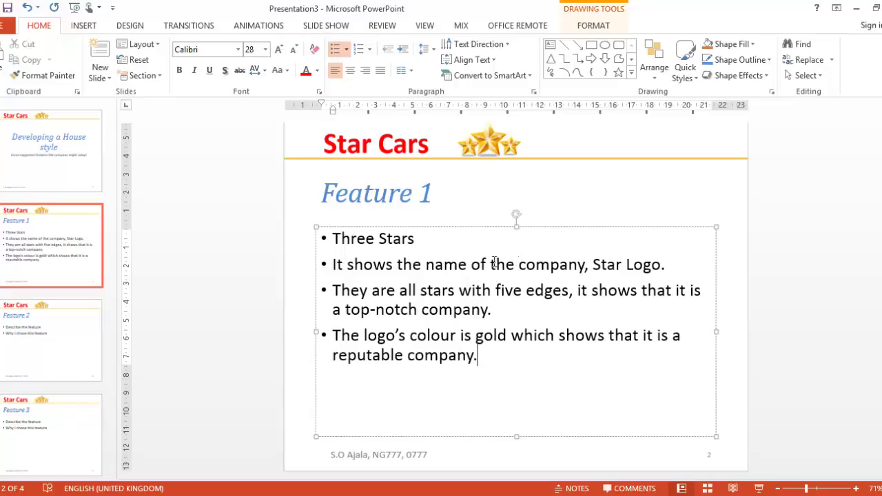
# - On the Feature 2 slide, replace the first placeholder bullet with 'Star Cars'
pyautogui.click(55, 339)
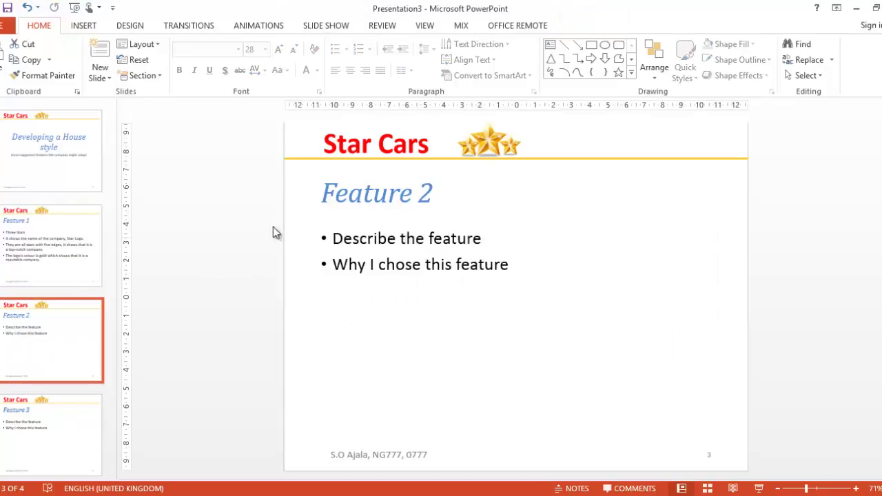
pyautogui.click(300, 226)
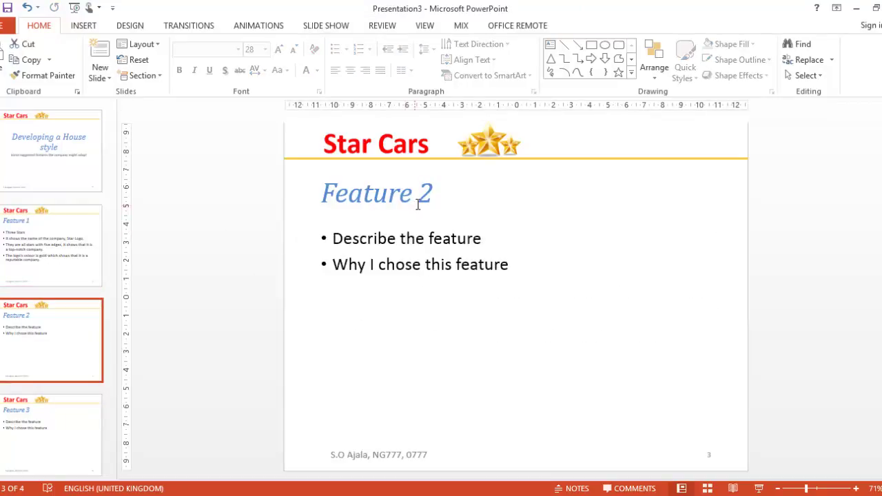
pyautogui.click(490, 238)
pyautogui.press('BackSpace')
pyautogui.press('BackSpace')
pyautogui.press('BackSpace')
pyautogui.press('BackSpace')
pyautogui.press('BackSpace')
pyautogui.press('BackSpace')
pyautogui.press('BackSpace')
pyautogui.press('BackSpace')
pyautogui.press('BackSpace')
pyautogui.press('BackSpace')
pyautogui.press('BackSpace')
pyautogui.press('BackSpace')
pyautogui.press('BackSpace')
pyautogui.press('BackSpace')
pyautogui.press('BackSpace')
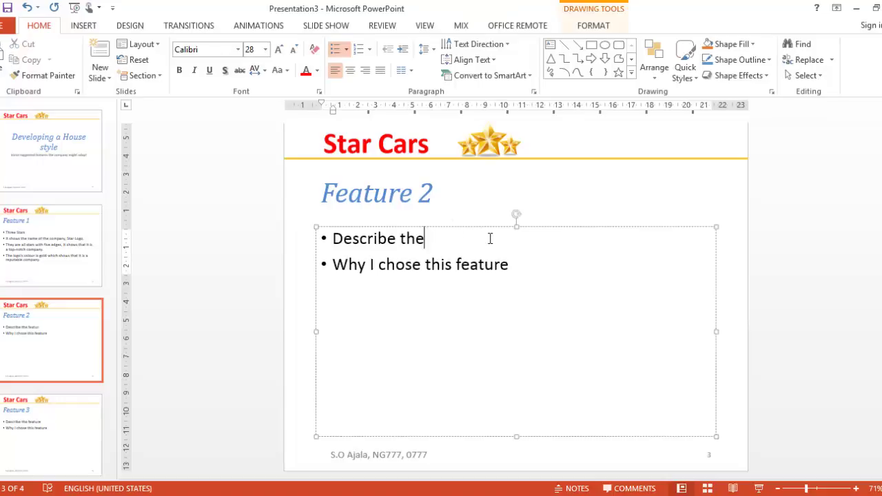
pyautogui.press('BackSpace')
pyautogui.press('BackSpace')
pyautogui.press('BackSpace')
pyautogui.press('BackSpace')
pyautogui.write('Star')
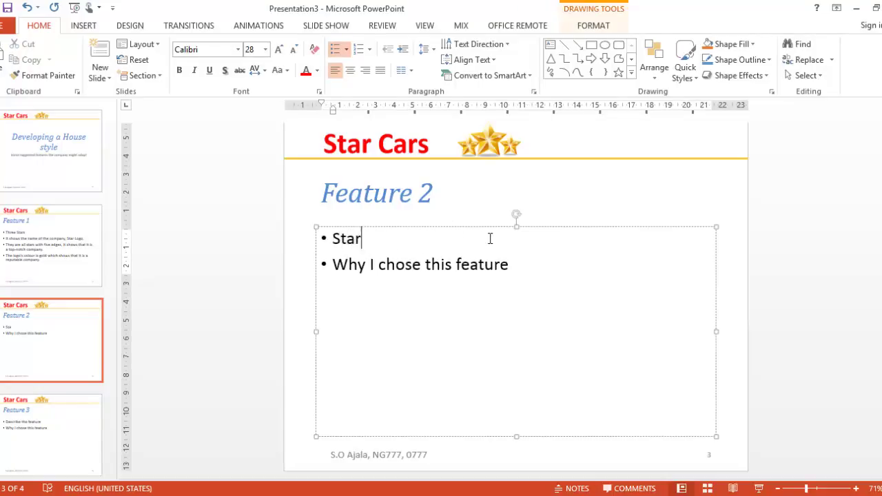
pyautogui.write(' Cars')
# - Add bullets: written in red to be very visible, and advertises the company whenever seen
pyautogui.click(522, 273)
pyautogui.press('BackSpace')
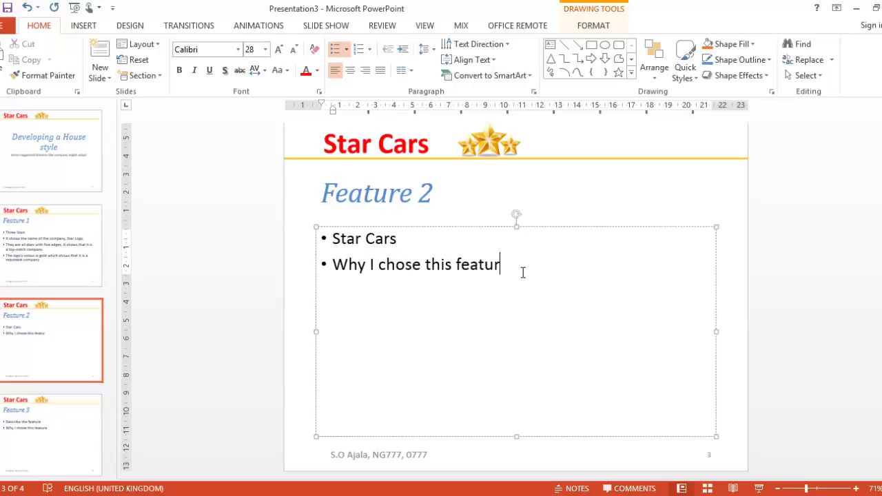
pyautogui.press('BackSpace')
pyautogui.press('BackSpace')
pyautogui.press('BackSpace')
pyautogui.press('BackSpace')
pyautogui.press('BackSpace')
pyautogui.press('BackSpace')
pyautogui.press('BackSpace')
pyautogui.press('BackSpace')
pyautogui.press('BackSpace')
pyautogui.press('BackSpace')
pyautogui.press('BackSpace')
pyautogui.press('BackSpace')
pyautogui.press('BackSpace')
pyautogui.press('BackSpace')
pyautogui.press('BackSpace')
pyautogui.press('BackSpace')
pyautogui.press('BackSpace')
pyautogui.press('BackSpace')
pyautogui.press('BackSpace')
pyautogui.press('BackSpace')
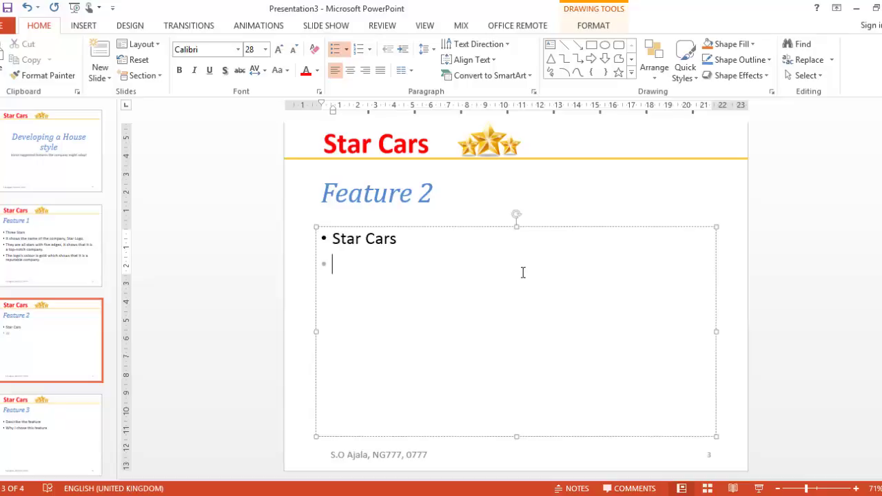
pyautogui.write('t is written in red to make it to be very ')
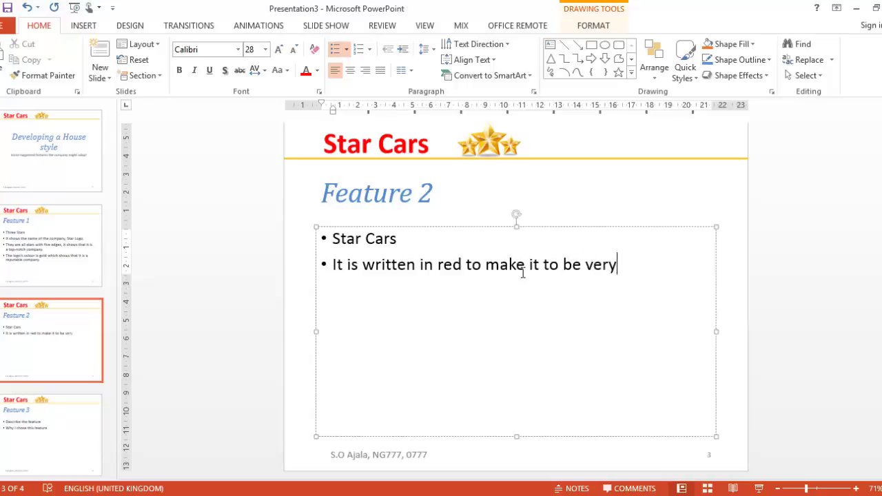
pyautogui.write('visible.')
pyautogui.press('Return')
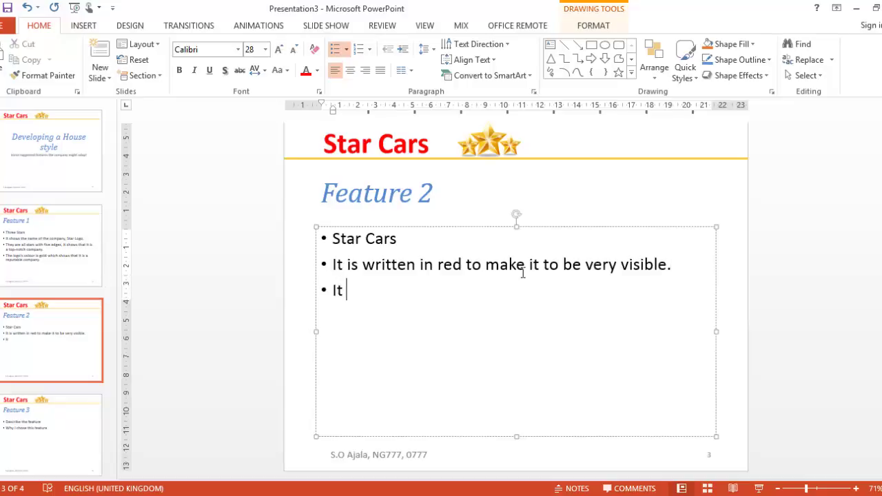
pyautogui.write('It adver')
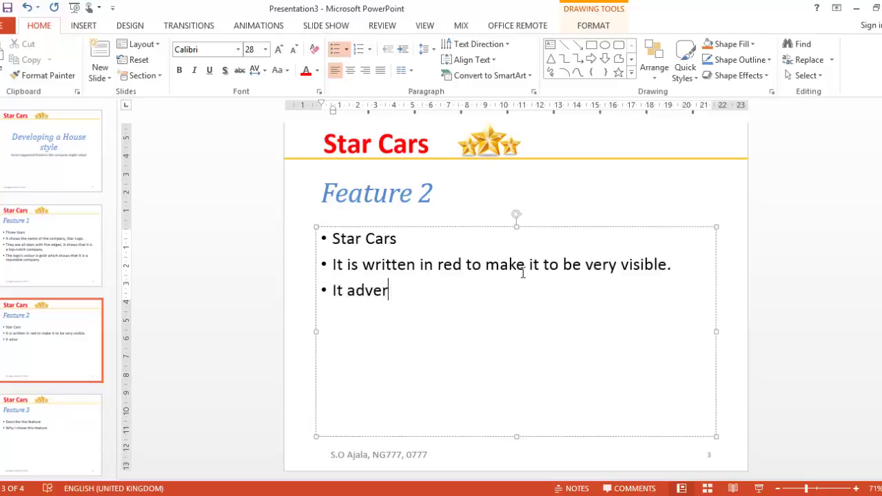
pyautogui.write('tises t')
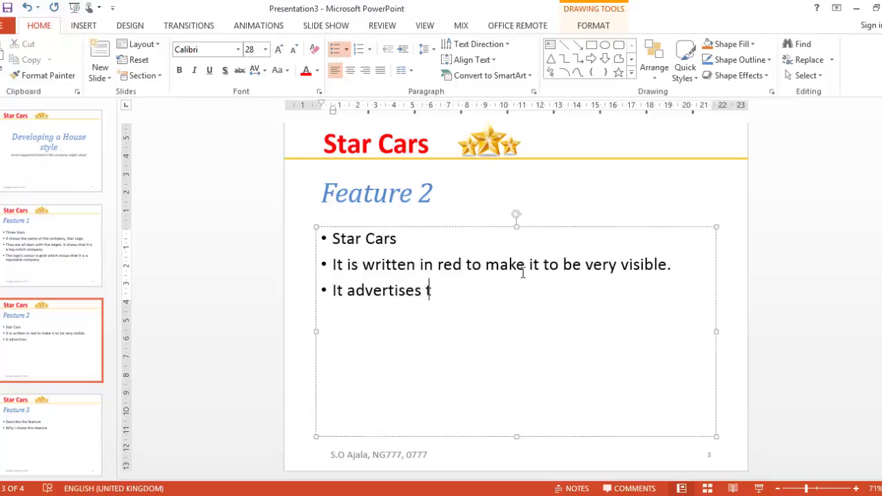
pyautogui.write('he company ')
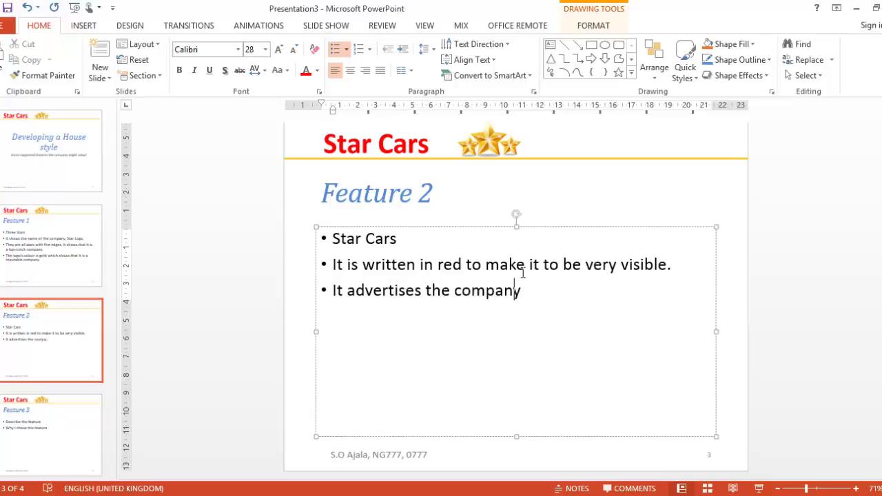
pyautogui.write('whenever p')
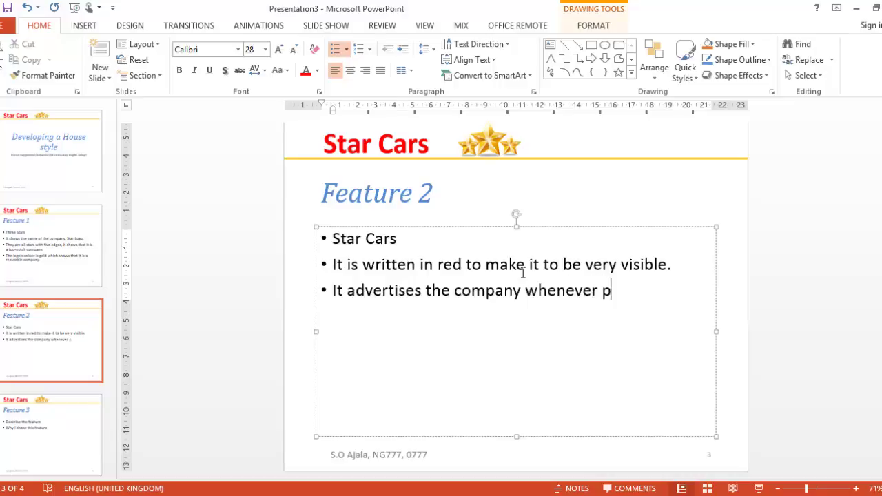
pyautogui.write('eople se')
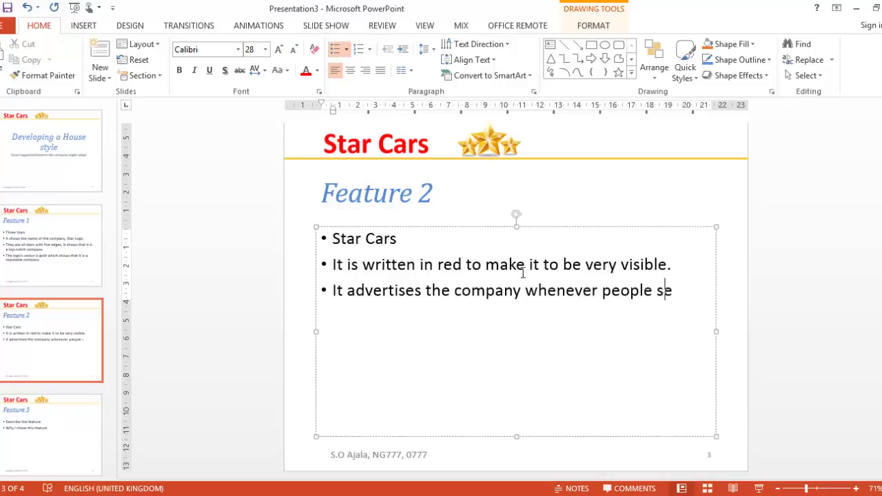
pyautogui.write('e it.')
pyautogui.press('Return')
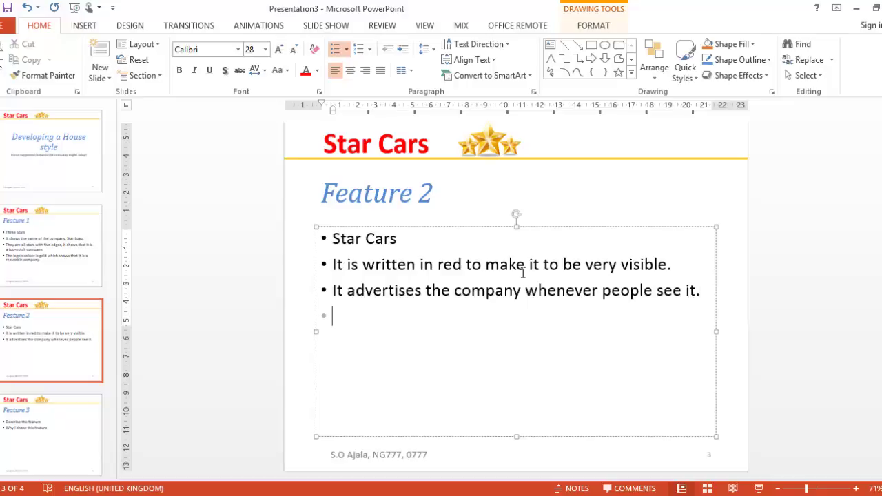
pyautogui.click(93, 410)
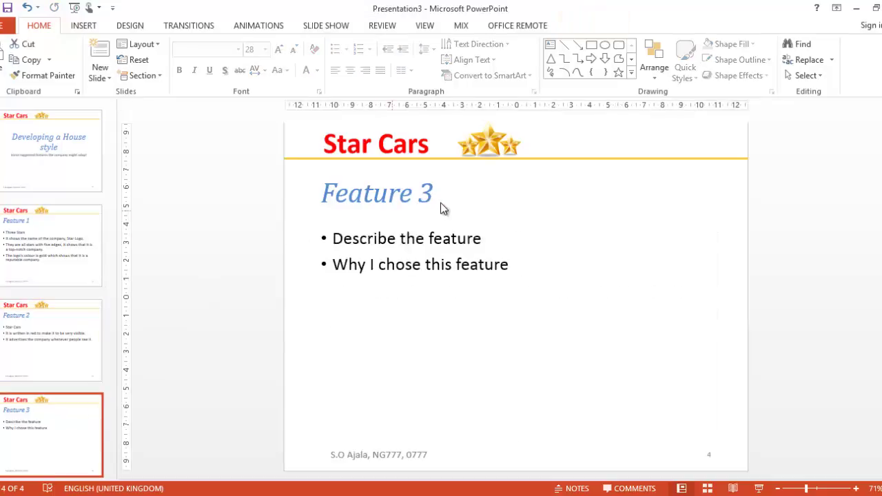
# - Replace Feature 3's placeholders with 'The Golden Line' and 'It separates the heading from the body.'
pyautogui.click(496, 246)
pyautogui.press('BackSpace')
pyautogui.press('BackSpace')
pyautogui.press('BackSpace')
pyautogui.press('BackSpace')
pyautogui.press('BackSpace')
pyautogui.press('BackSpace')
pyautogui.press('BackSpace')
pyautogui.press('BackSpace')
pyautogui.press('BackSpace')
pyautogui.press('BackSpace')
pyautogui.press('BackSpace')
pyautogui.press('BackSpace')
pyautogui.press('BackSpace')
pyautogui.press('BackSpace')
pyautogui.press('BackSpace')
pyautogui.press('BackSpace')
pyautogui.press('BackSpace')
pyautogui.press('BackSpace')
pyautogui.press('BackSpace')
pyautogui.press('BackSpace')
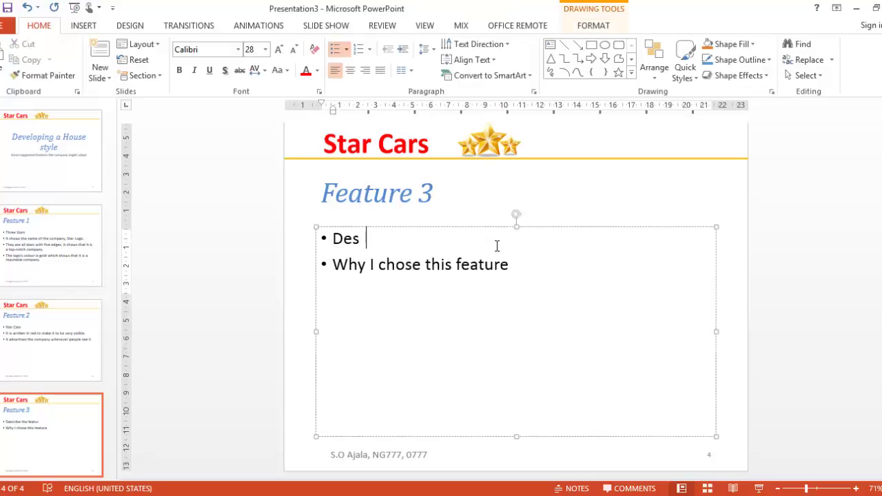
pyautogui.write('The Go')
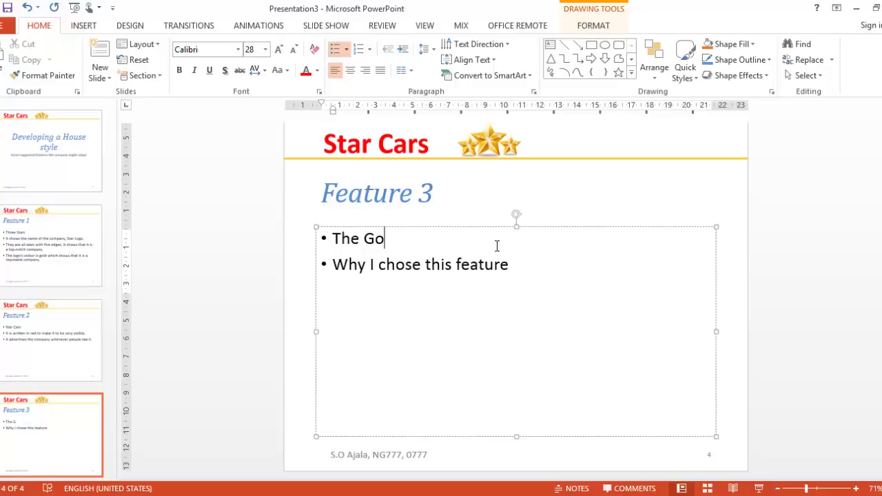
pyautogui.write('lden Line')
pyautogui.moveTo(513, 264); pyautogui.dragTo(356, 270)
pyautogui.write('I')
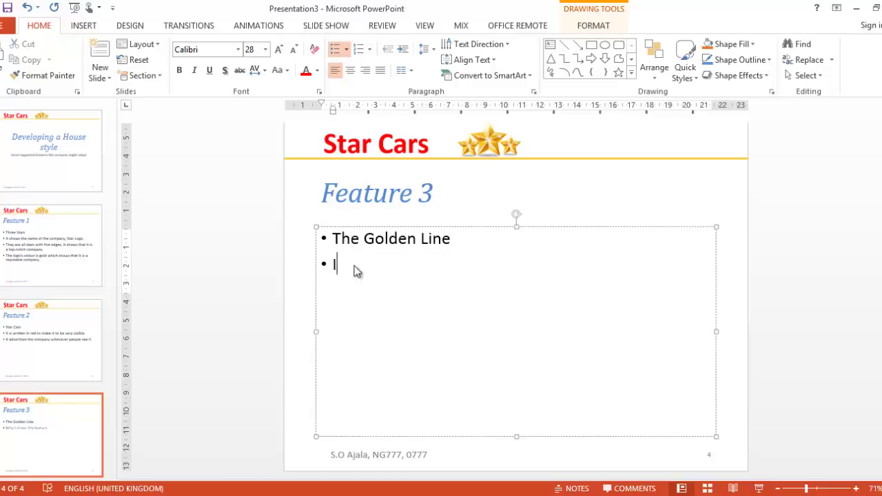
pyautogui.write('t sepa')
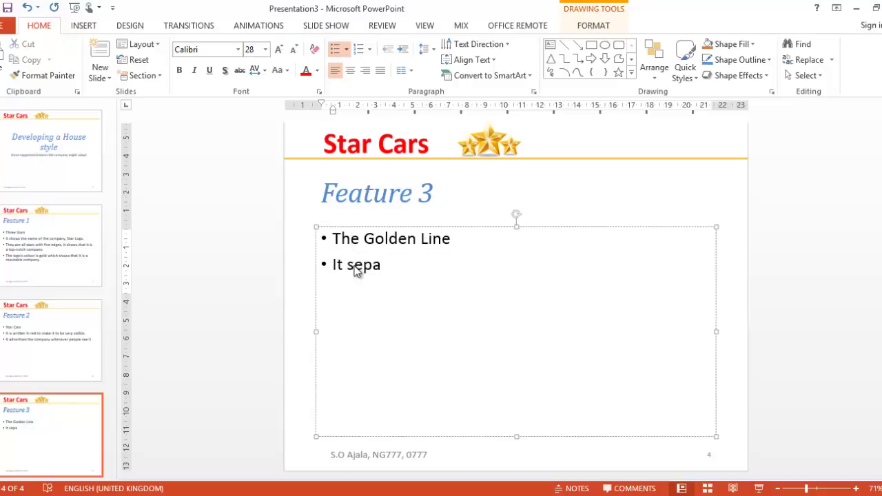
pyautogui.write('rates the heading')
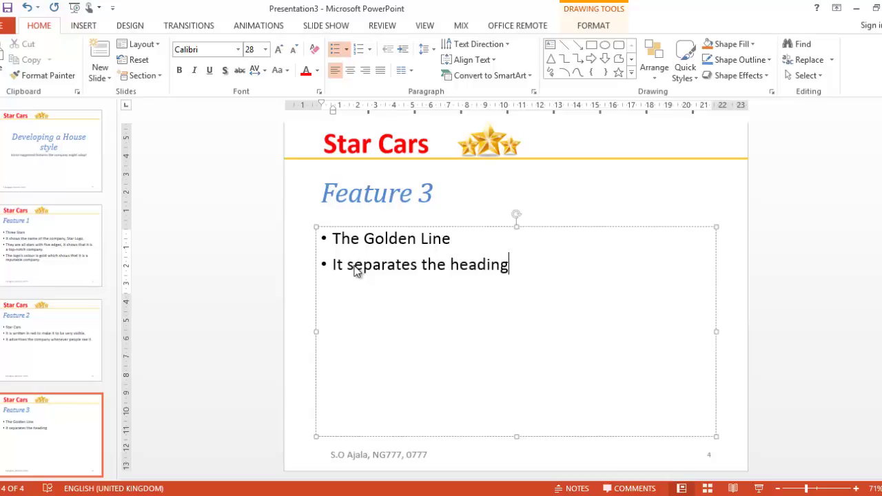
pyautogui.write(' from th')
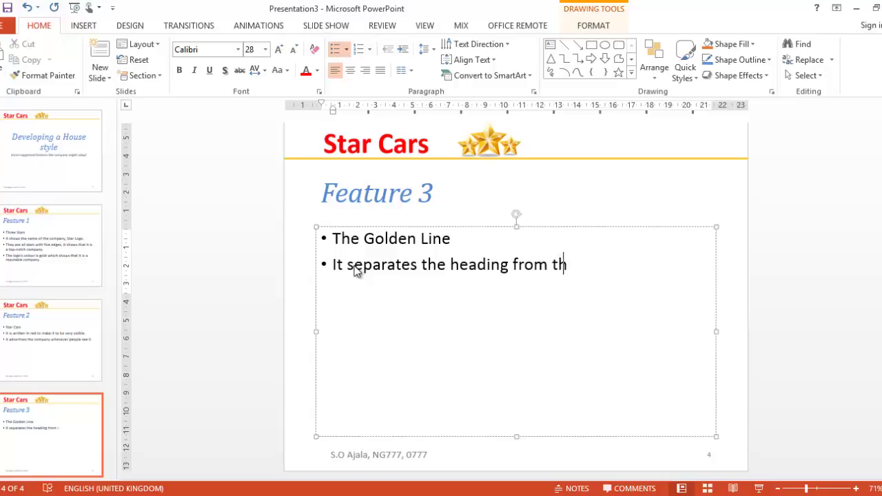
pyautogui.write('e body')
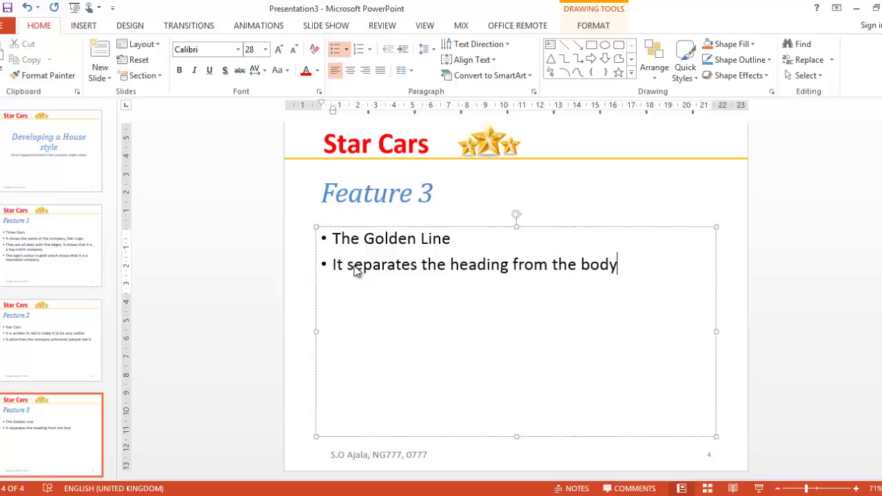
pyautogui.write('.')
# - Add a bullet: 'It adds aesthetics to official documents from the company.'
pyautogui.press('Return')
pyautogui.write('It add')
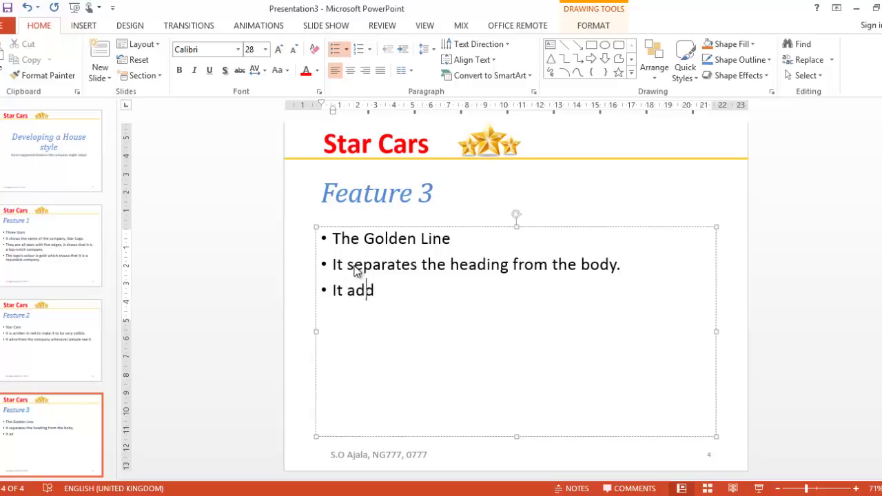
pyautogui.write('s aesthetics to the ')
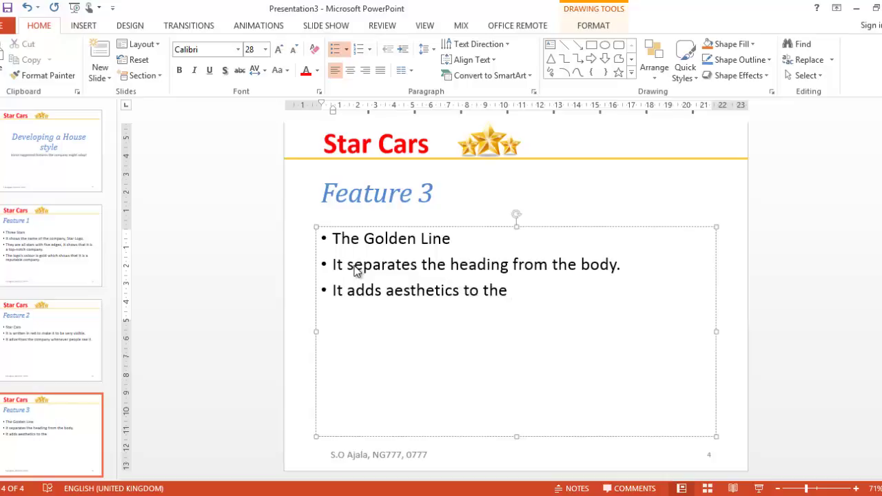
pyautogui.write('lette')
pyautogui.press('BackSpace')
pyautogui.press('BackSpace')
pyautogui.press('BackSpace')
pyautogui.press('BackSpace')
pyautogui.press('BackSpace')
pyautogui.press('BackSpace')
pyautogui.press('BackSpace')
pyautogui.press('BackSpace')
pyautogui.write('di')
pyautogui.press('BackSpace')
pyautogui.press('BackSpace')
pyautogui.write('official docum')
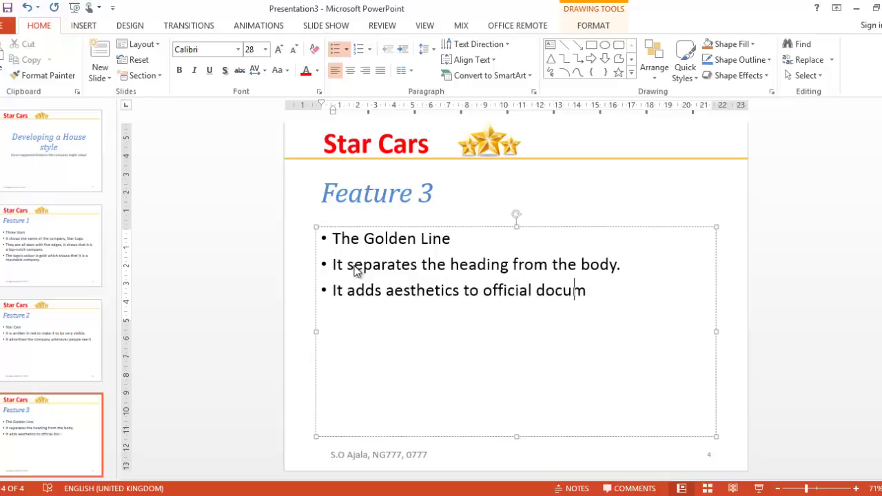
pyautogui.write('ents f')
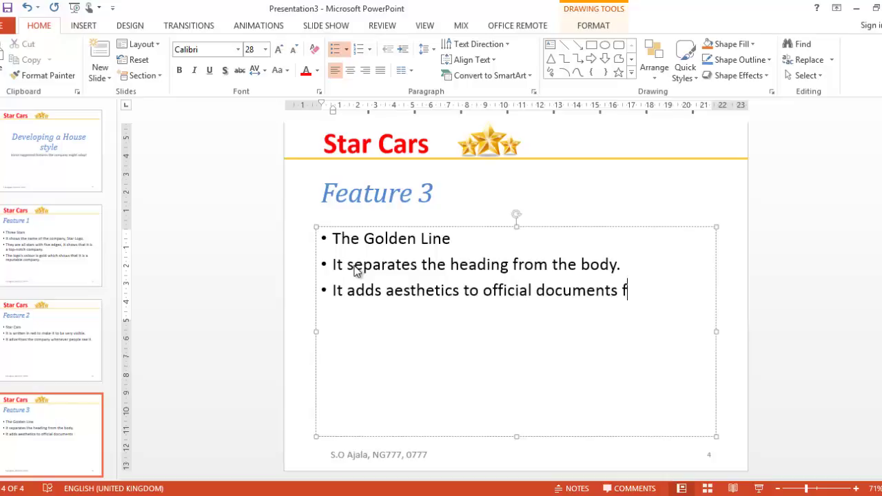
pyautogui.write('rom the')
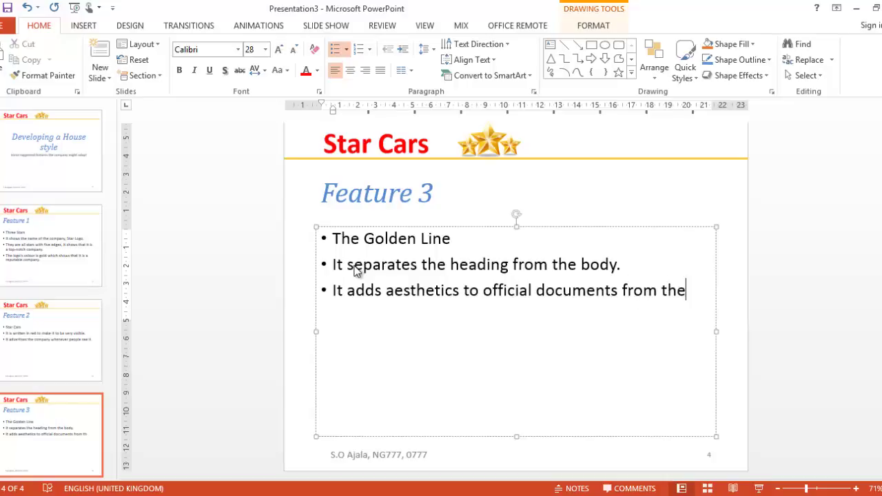
pyautogui.write(' company')
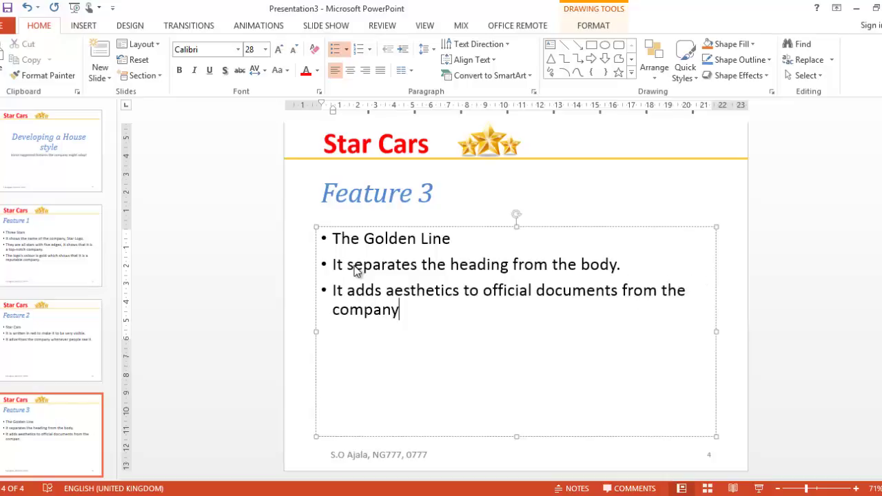
pyautogui.write('.')
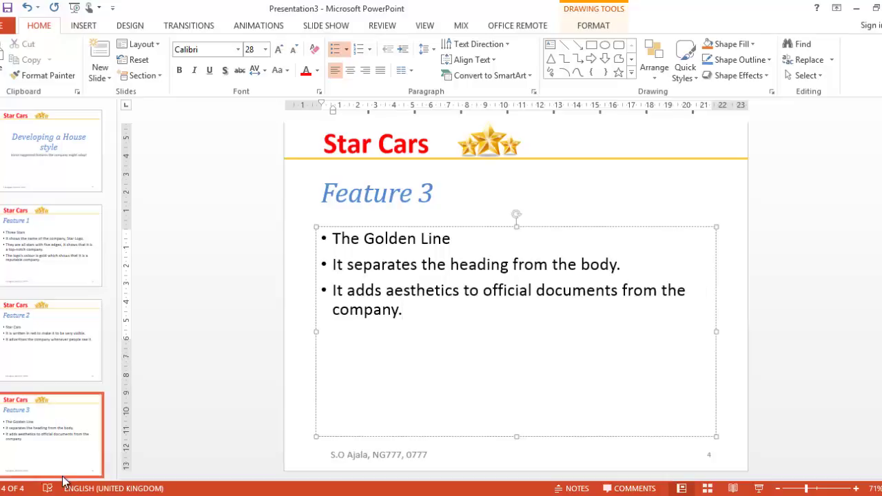
pyautogui.hotkey('alt', 'Tab')
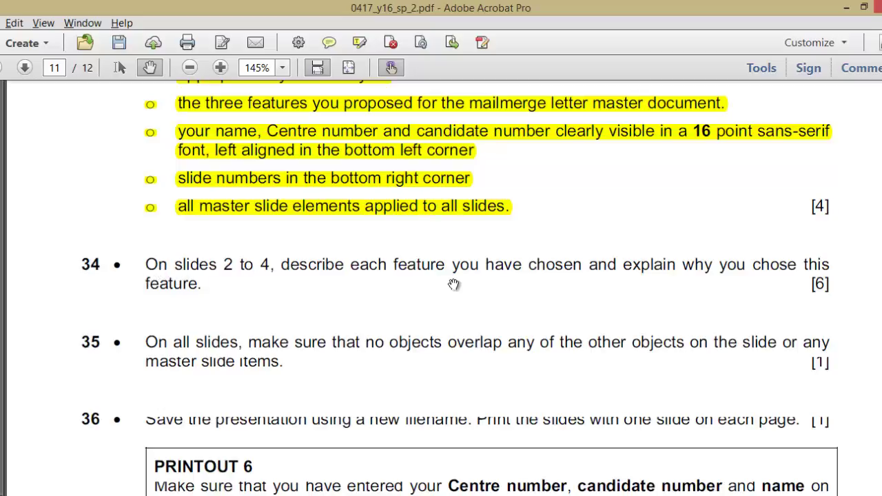
# - Read the next task instructions in the PDF, then review the Feature 2 and Feature 3 slides
pyautogui.moveTo(403, 351); pyautogui.dragTo(404, 270)
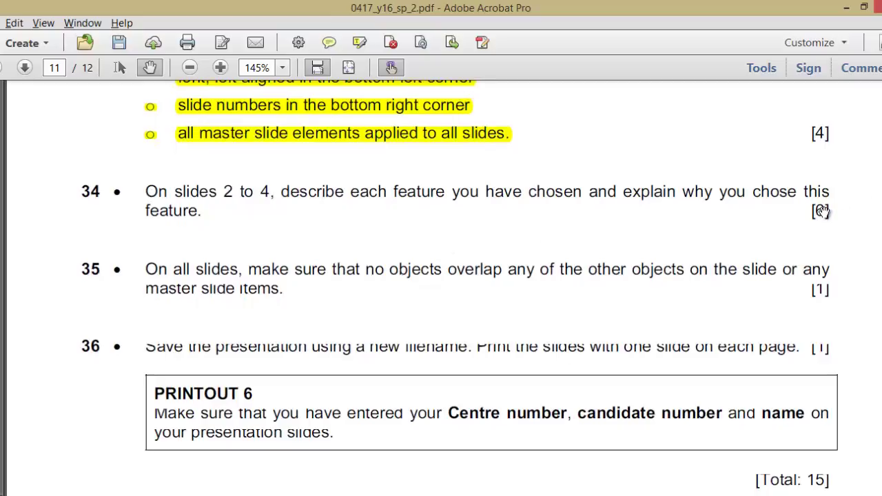
pyautogui.hotkey('alt', 'Tab')
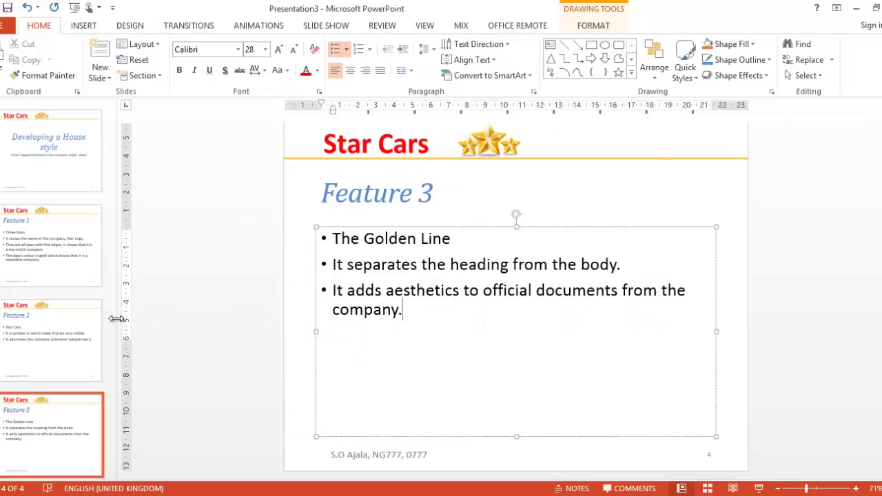
pyautogui.click(20, 335)
pyautogui.press('Up')
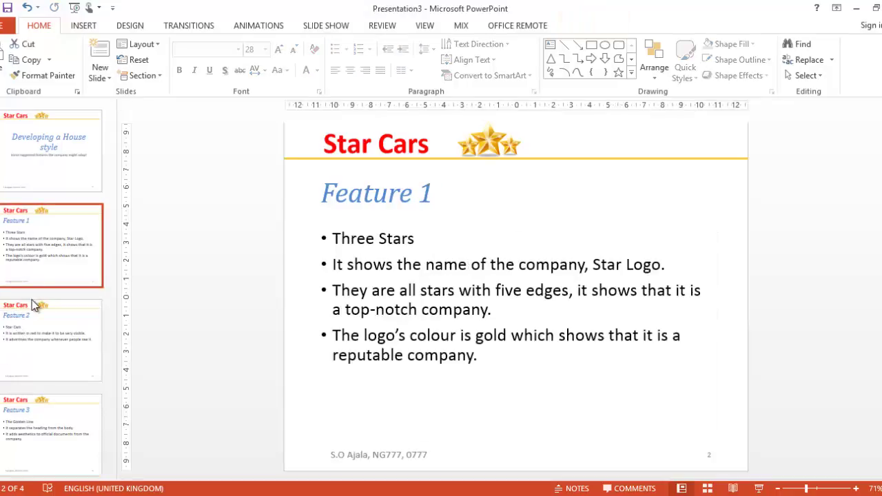
pyautogui.click(43, 335)
pyautogui.click(51, 434)
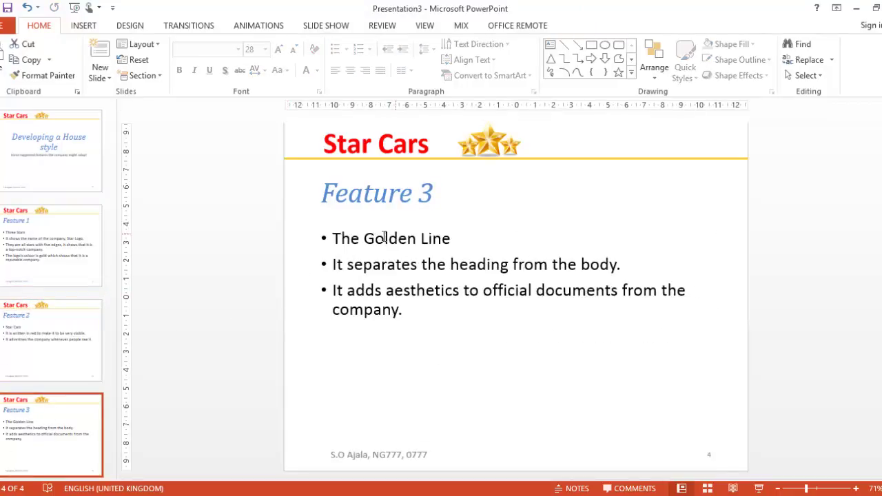
# - Scroll the PDF to read the Task 7 saving and printing instructions
pyautogui.hotkey('alt', 'Tab')
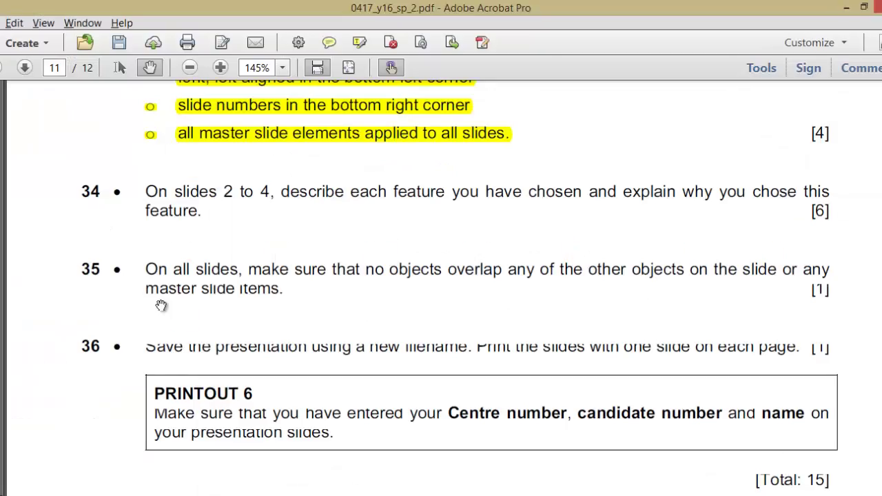
pyautogui.moveTo(162, 306); pyautogui.dragTo(169, 233)
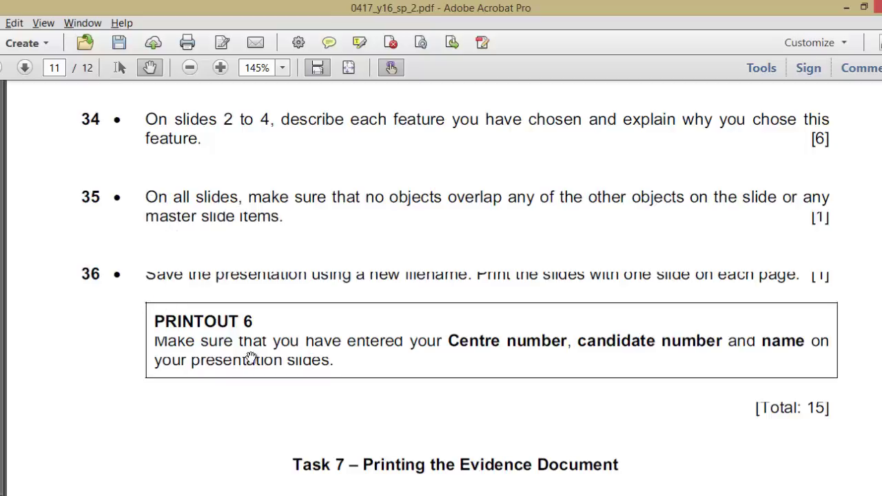
pyautogui.moveTo(251, 360); pyautogui.dragTo(306, 268)
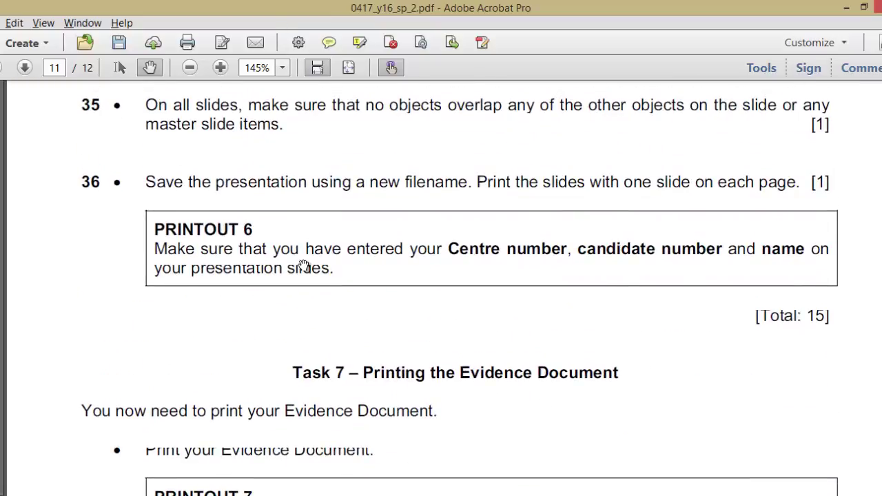
pyautogui.hotkey('alt', 'Tab')
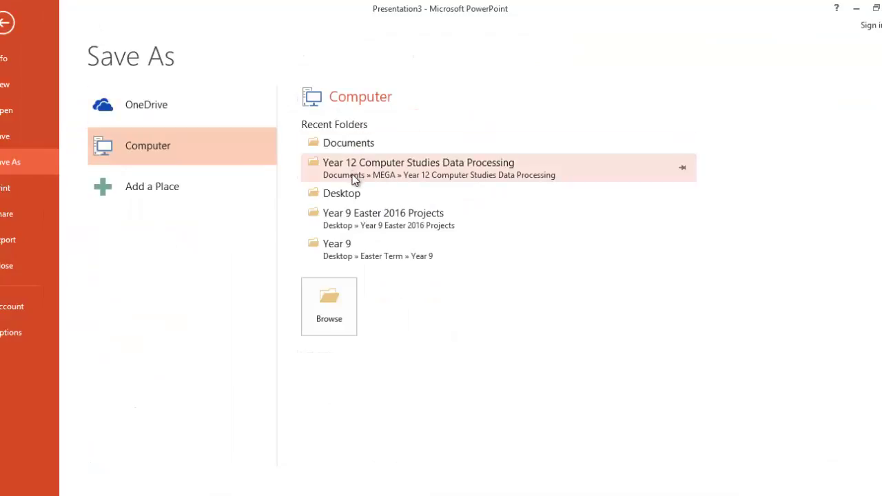
# - Save the presentation under the candidate's name-based filename in the 0417_2_SourceFiles folder
pyautogui.click(351, 146)
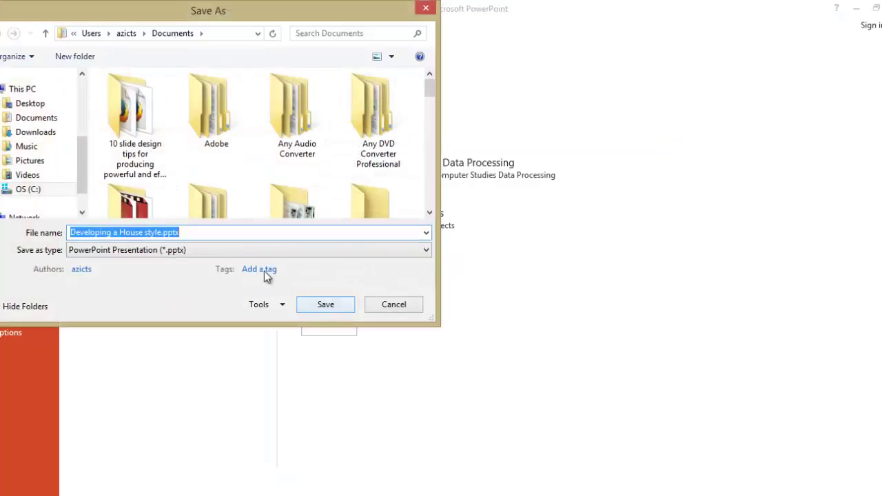
pyautogui.click(40, 107)
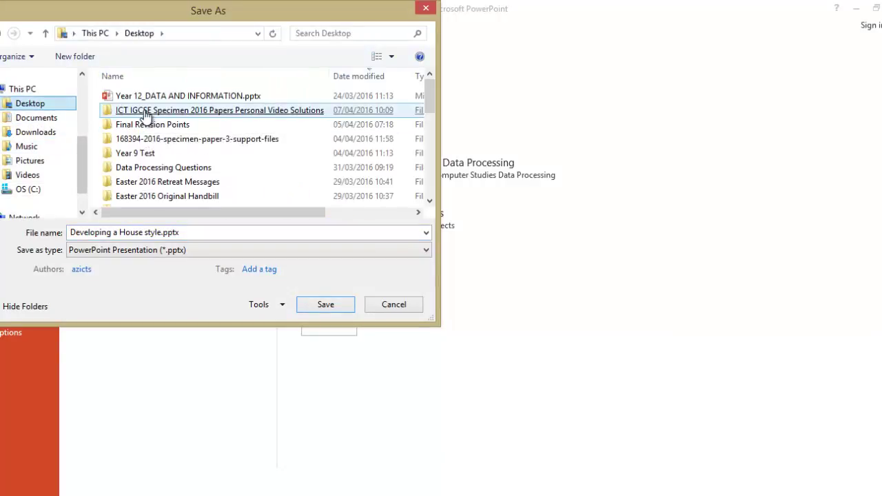
pyautogui.doubleClick(146, 112)
pyautogui.click(146, 97)
pyautogui.doubleClick(147, 96)
pyautogui.doubleClick(148, 96)
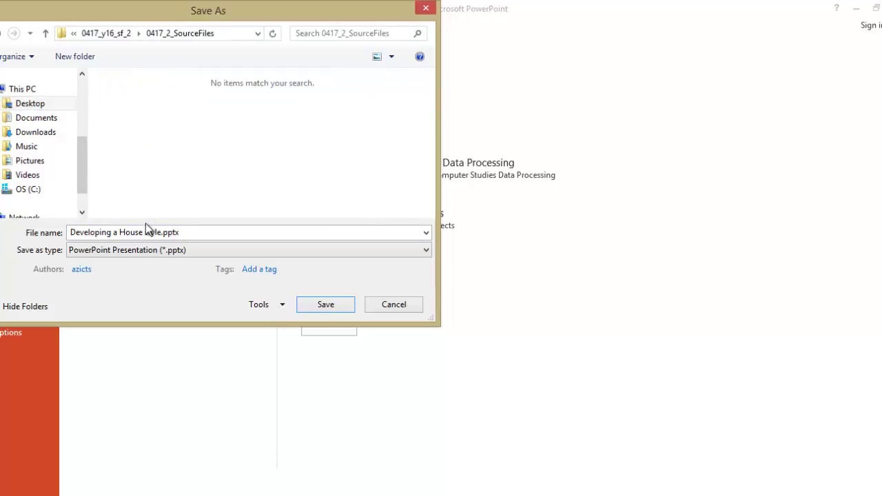
pyautogui.click(146, 228)
pyautogui.write('Ajala')
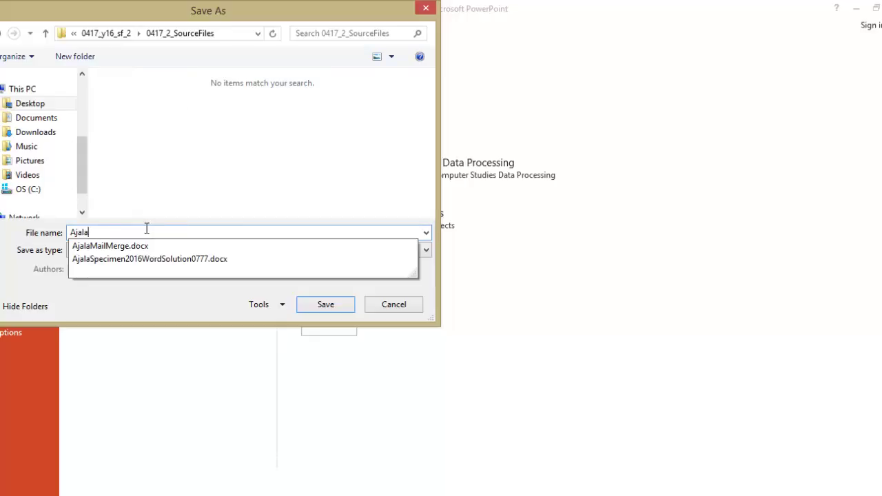
pyautogui.write('Presentation777')
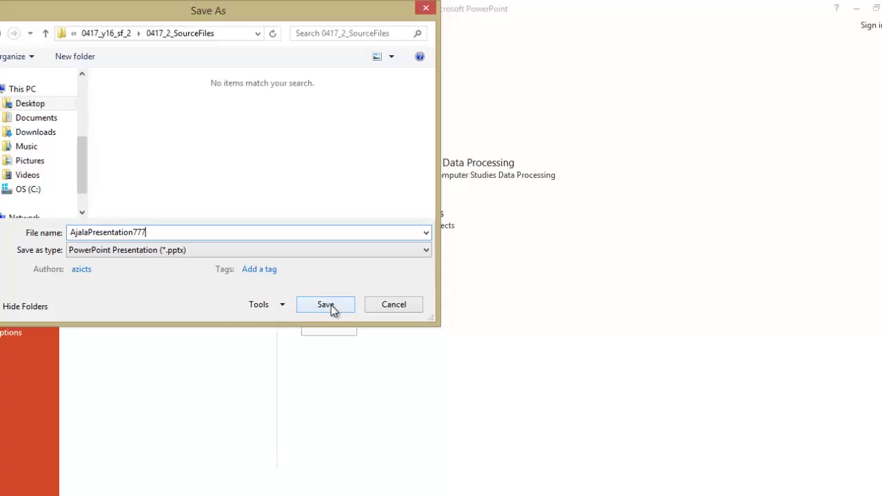
pyautogui.click(326, 304)
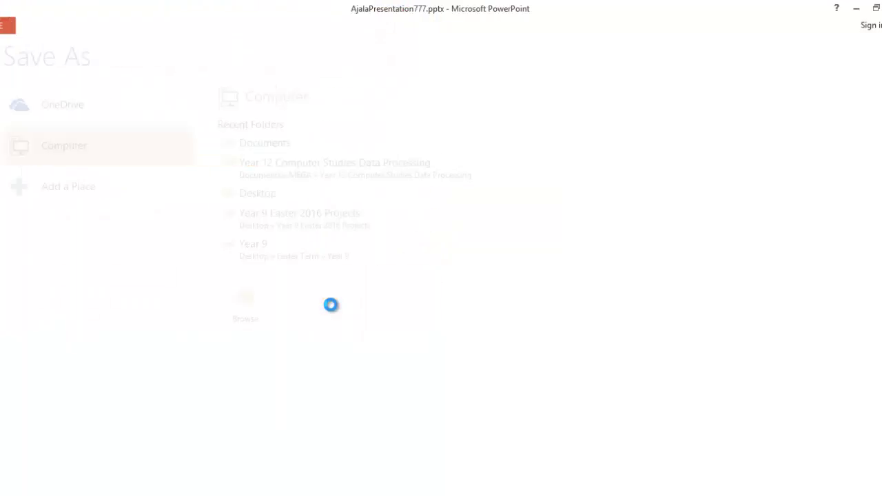
# - Check the exam PDF's next instructions, then return to the presentation
pyautogui.hotkey('alt', 'Tab')
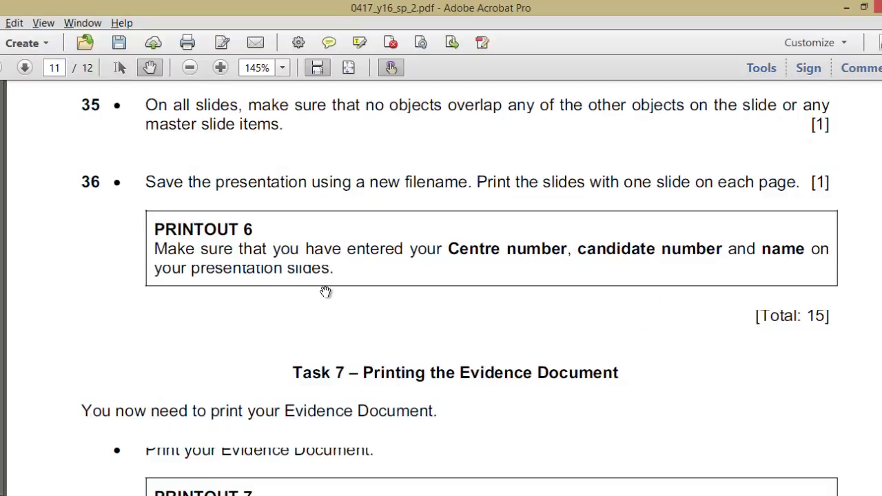
pyautogui.hotkey('alt', 'Tab')
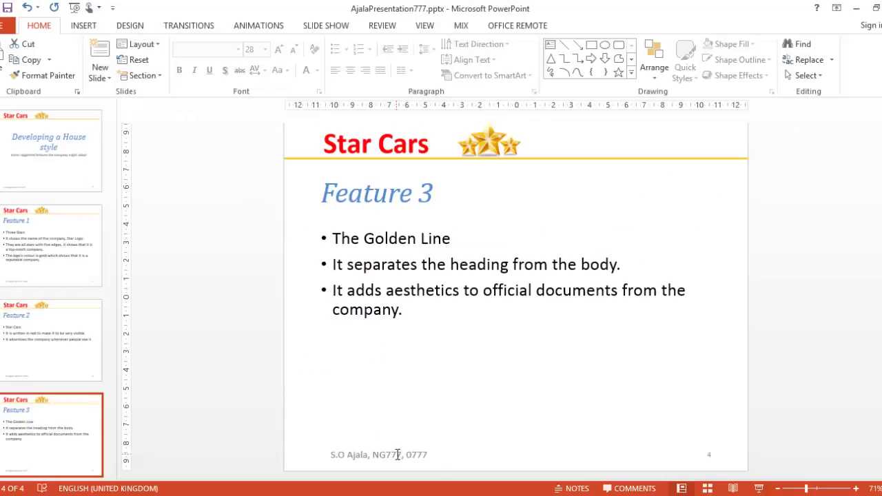
pyautogui.hotkey('alt', 'Tab')
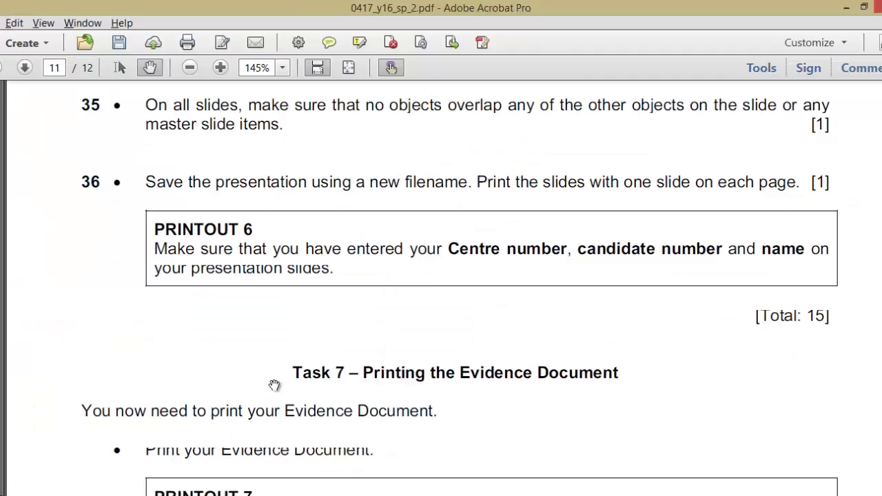
pyautogui.scroll(-2, 268, 366)
pyautogui.scroll(3, 264, 399)
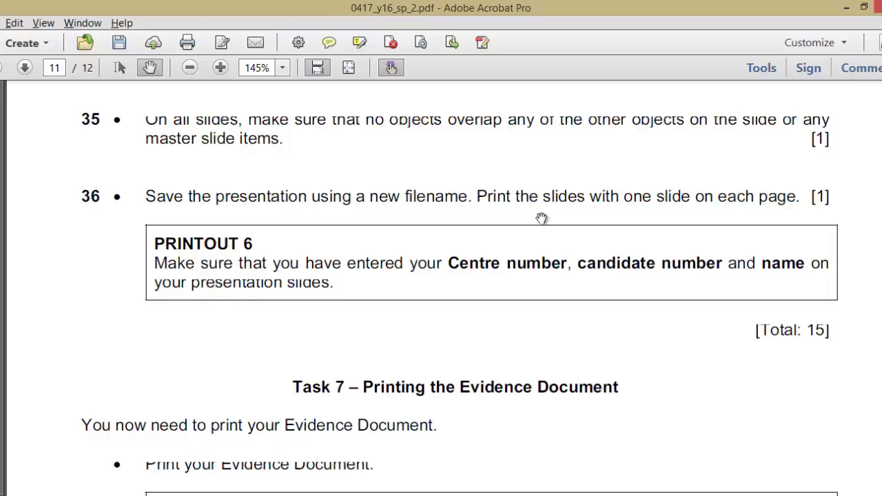
pyautogui.hotkey('alt', 'Tab')
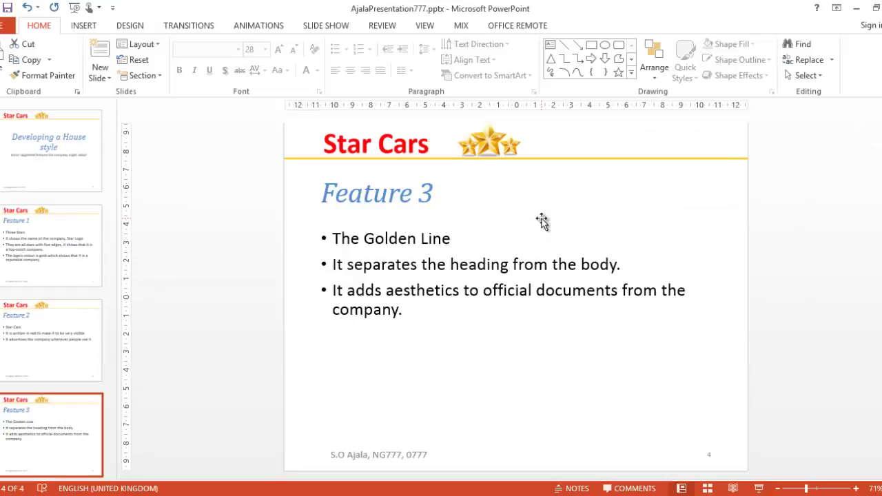
# - Preview all slides printed as full-page slides, paging back to the title slide
pyautogui.click(6, 25)
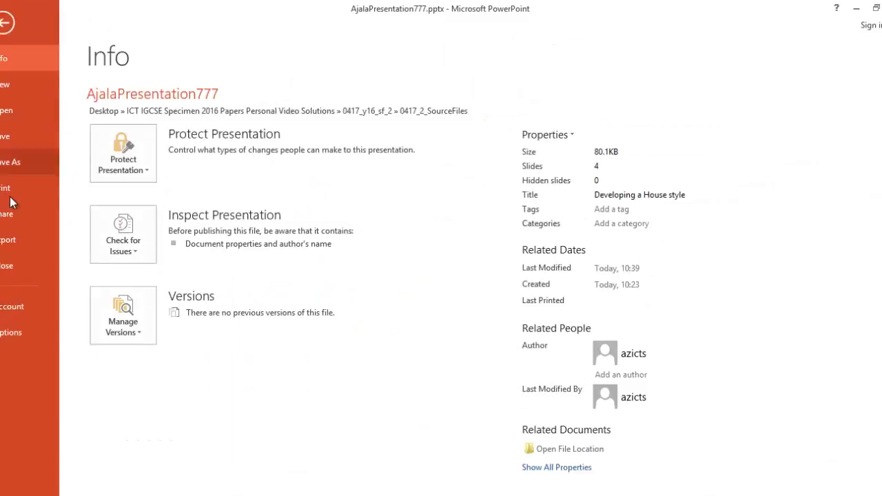
pyautogui.click(10, 197)
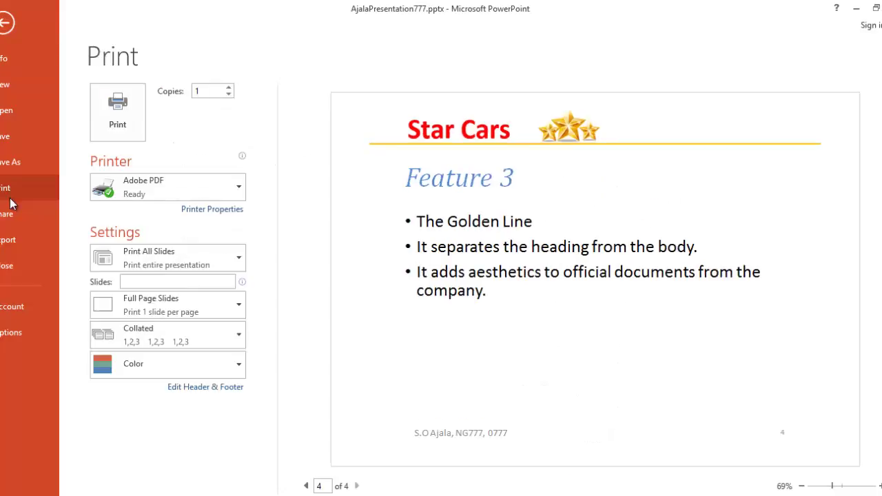
pyautogui.click(147, 258)
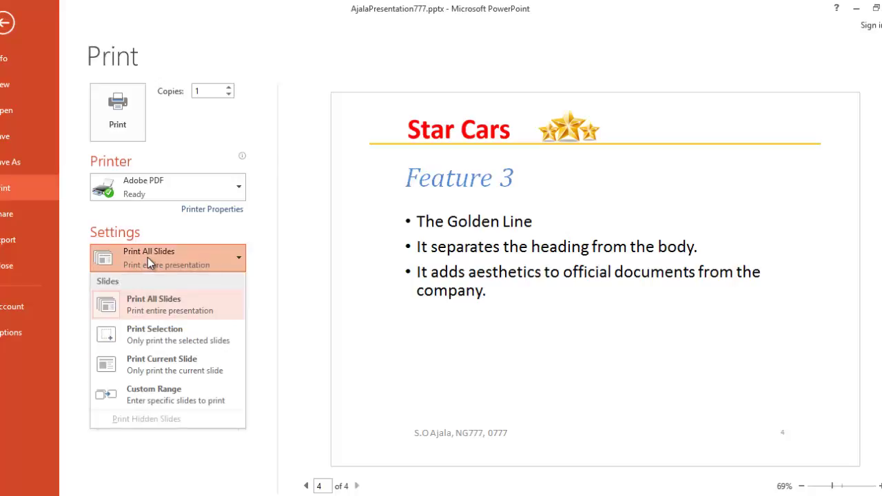
pyautogui.click(160, 315)
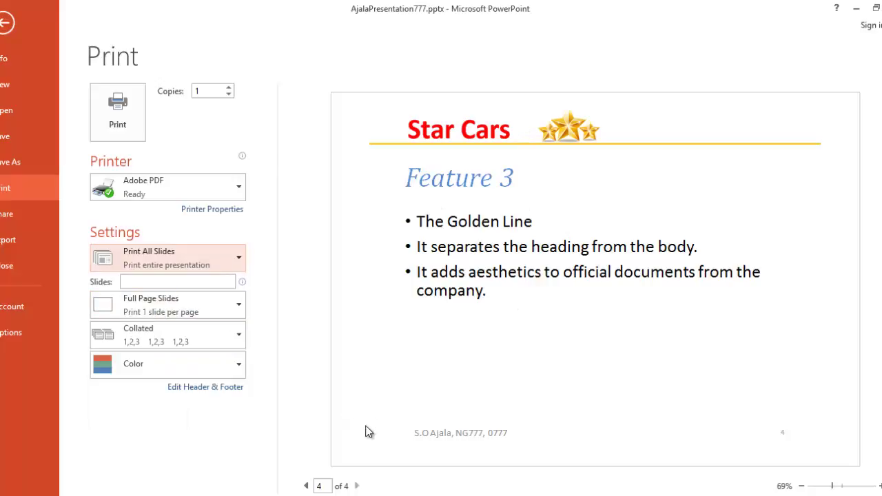
pyautogui.click(304, 486)
pyautogui.click(305, 487)
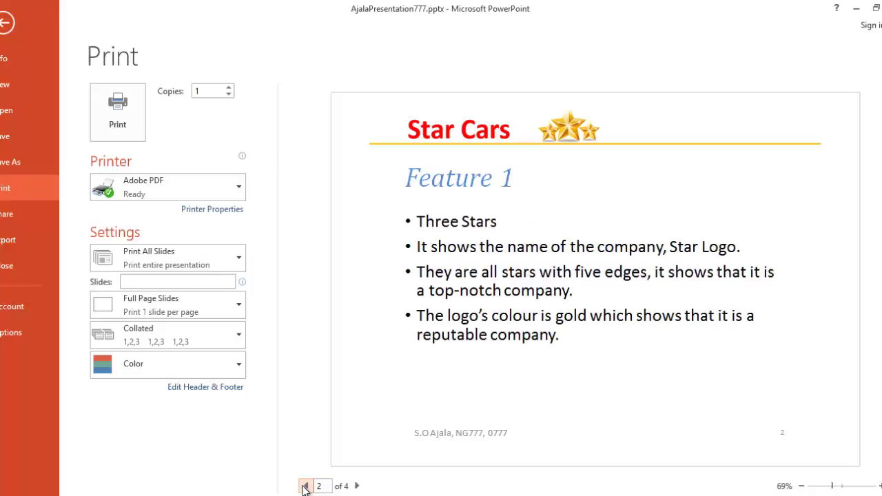
pyautogui.click(304, 487)
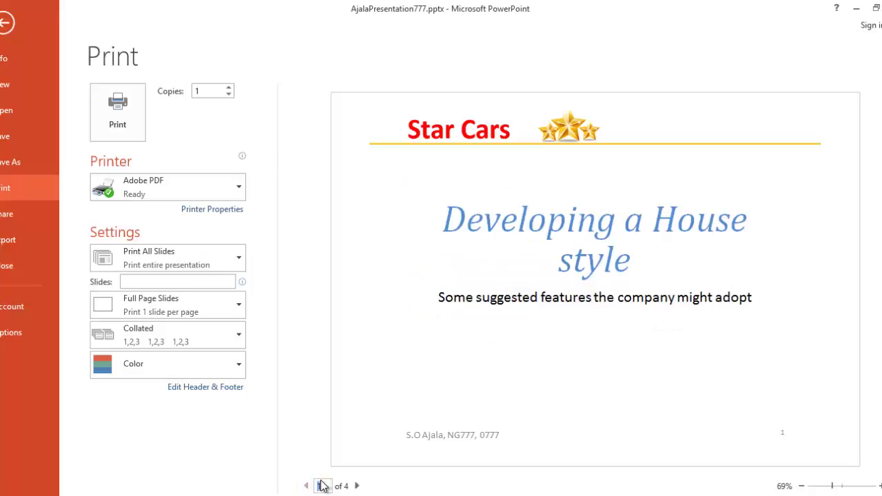
pyautogui.click(317, 486)
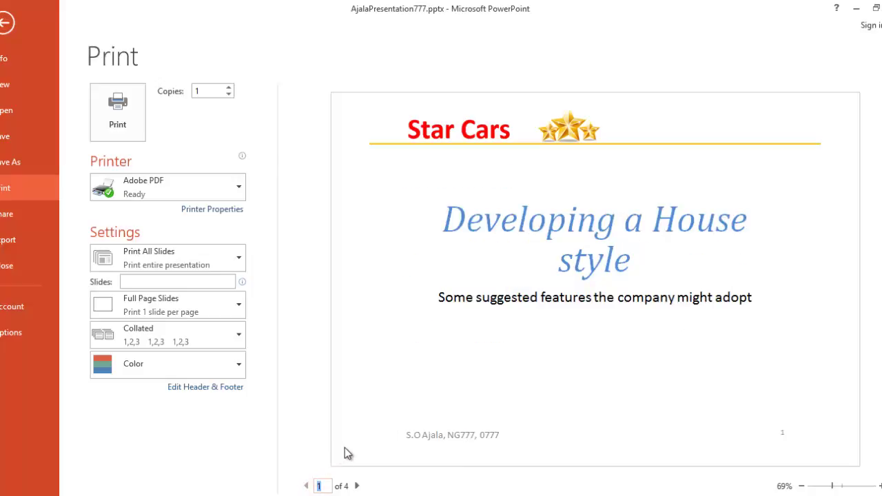